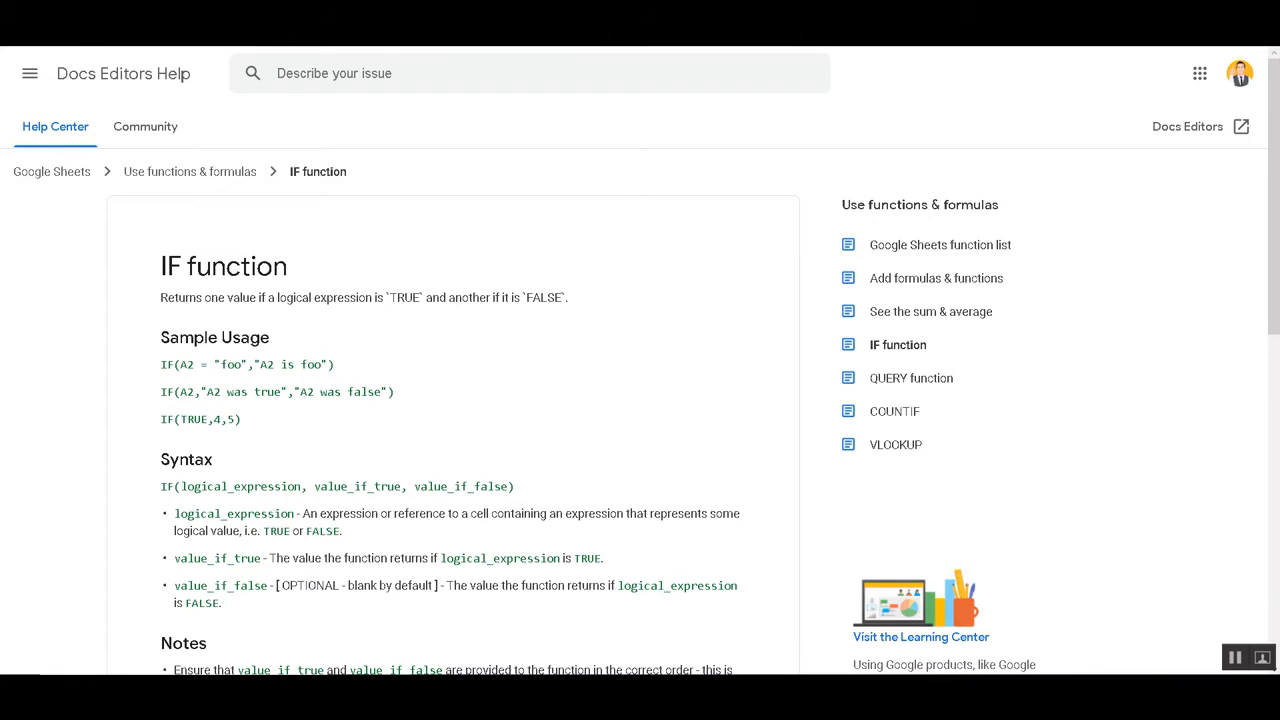
- Switch to the Public Google Finance Source spreadsheet and look through the rows of the current day top gainers sheet
click(252, 38)
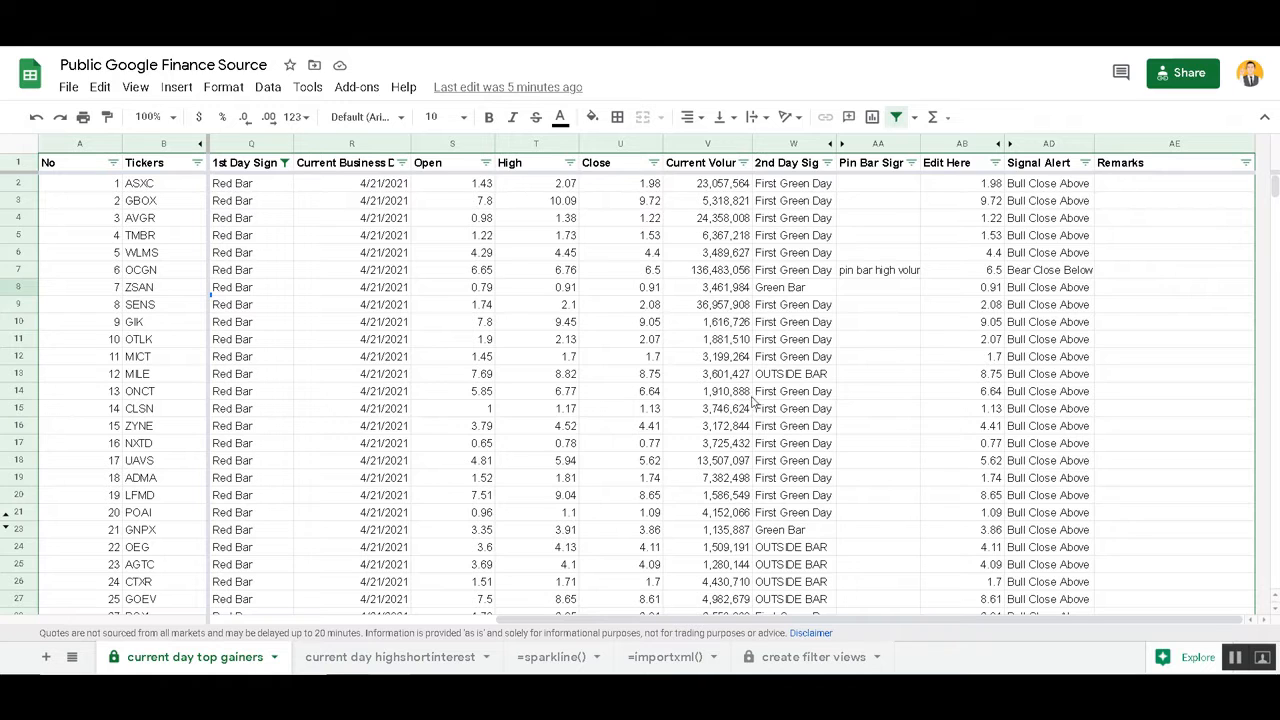
scroll(754, 420, down, 8)
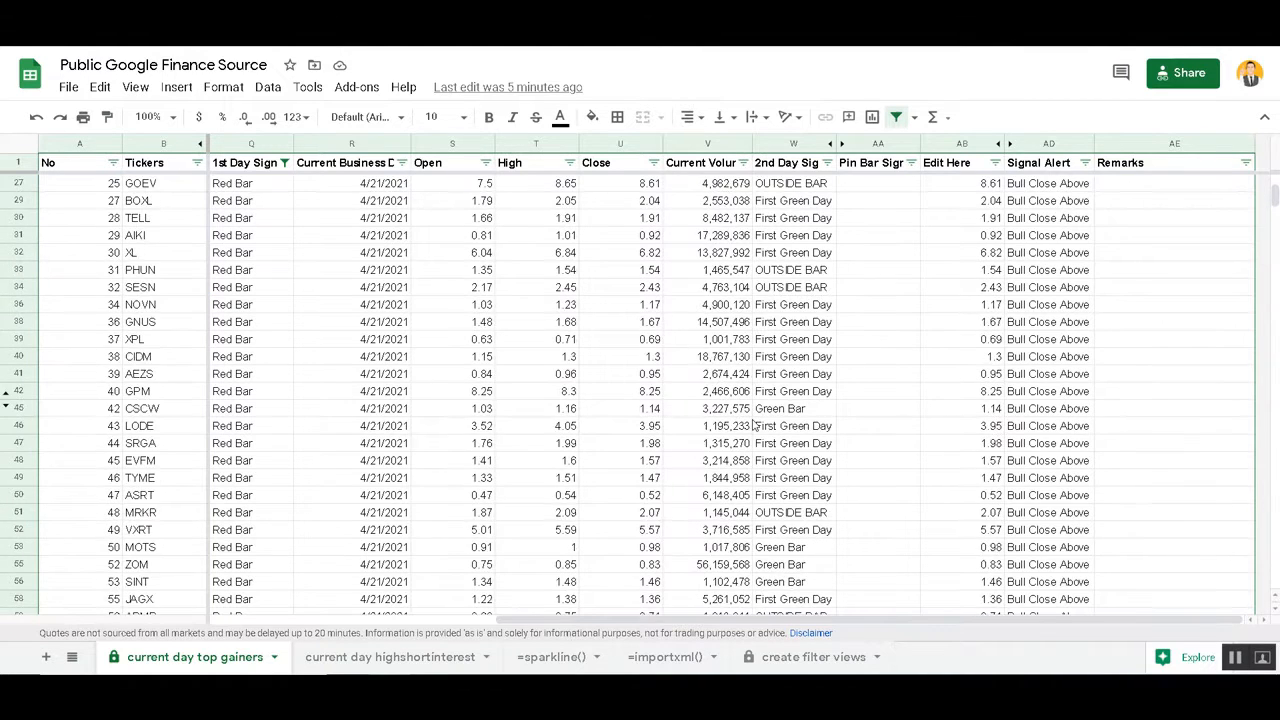
scroll(754, 425, down, 3)
scroll(754, 425, up, 12)
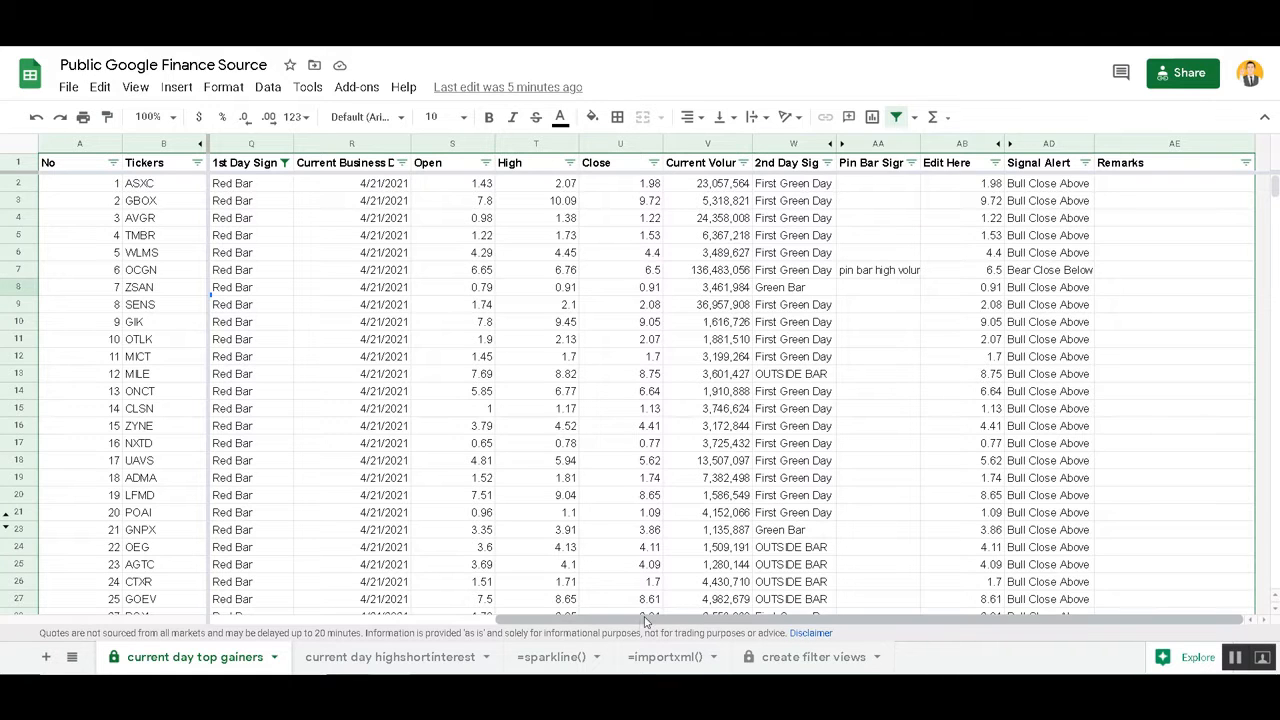
- Unhide the columns between L and P to show the second business day's Open, High and Close prices
drag(645, 620, 455, 613)
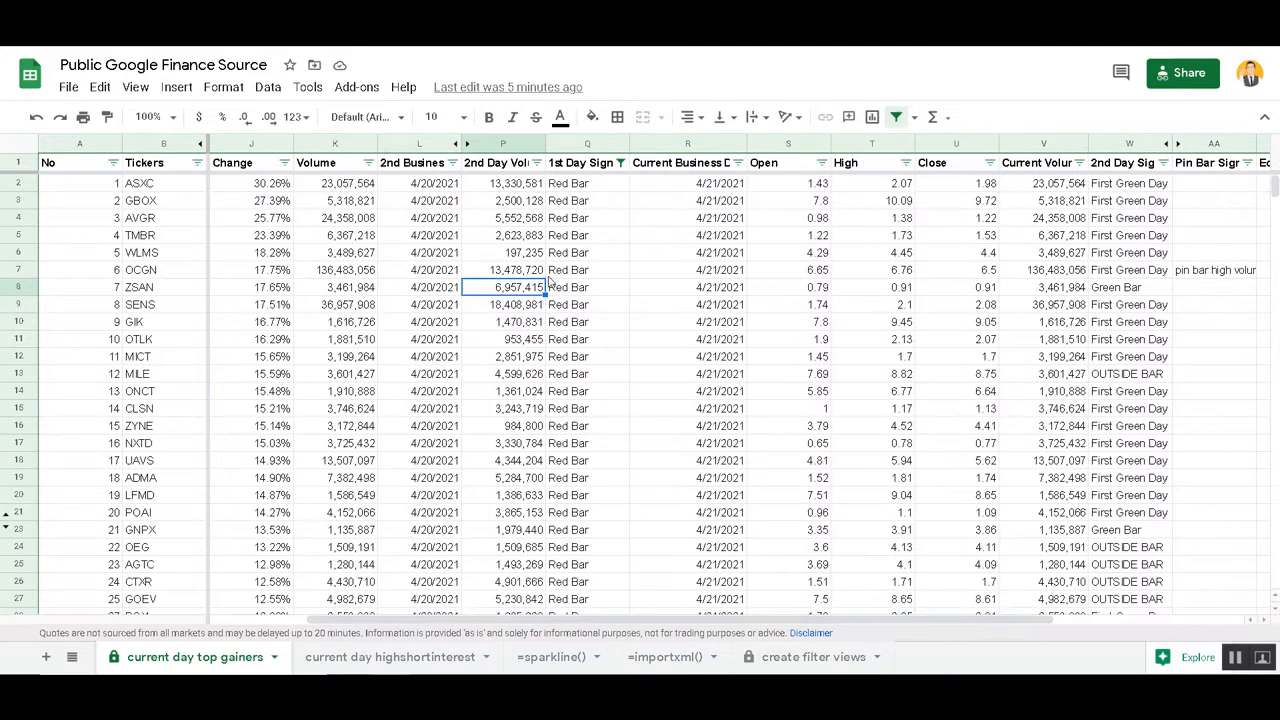
click(419, 143)
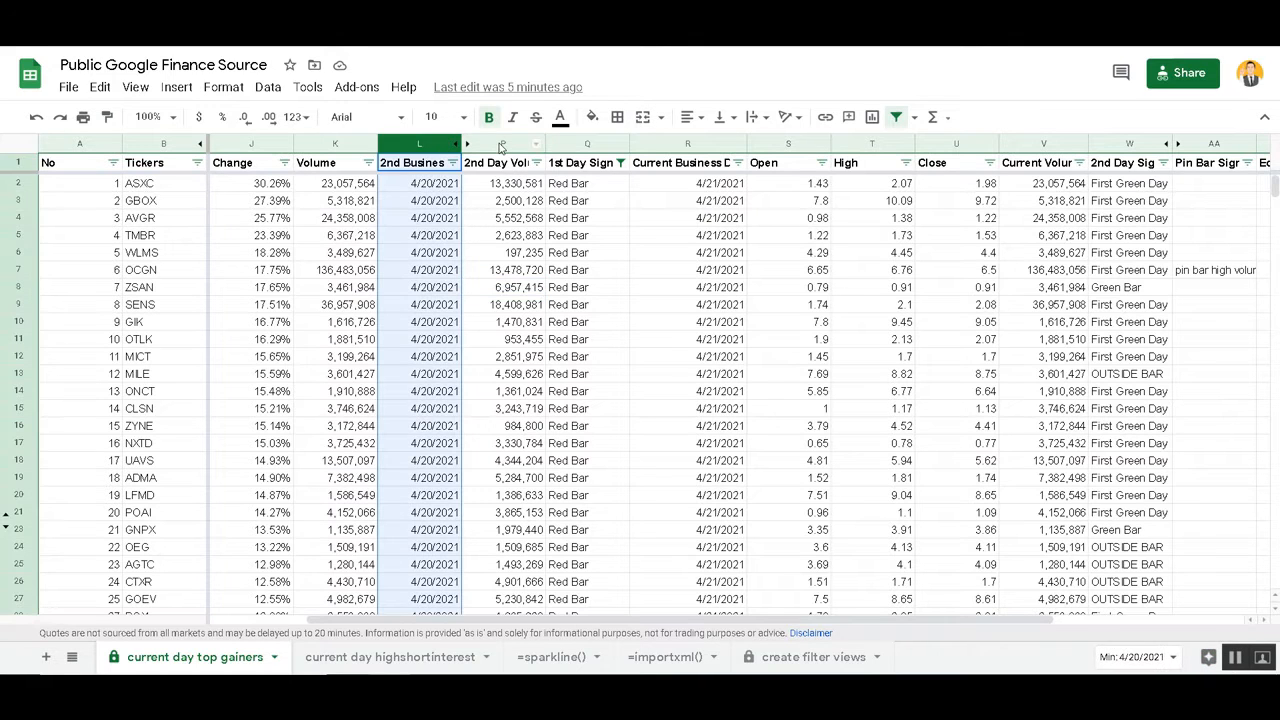
shift+click(500, 143)
right_click(500, 148)
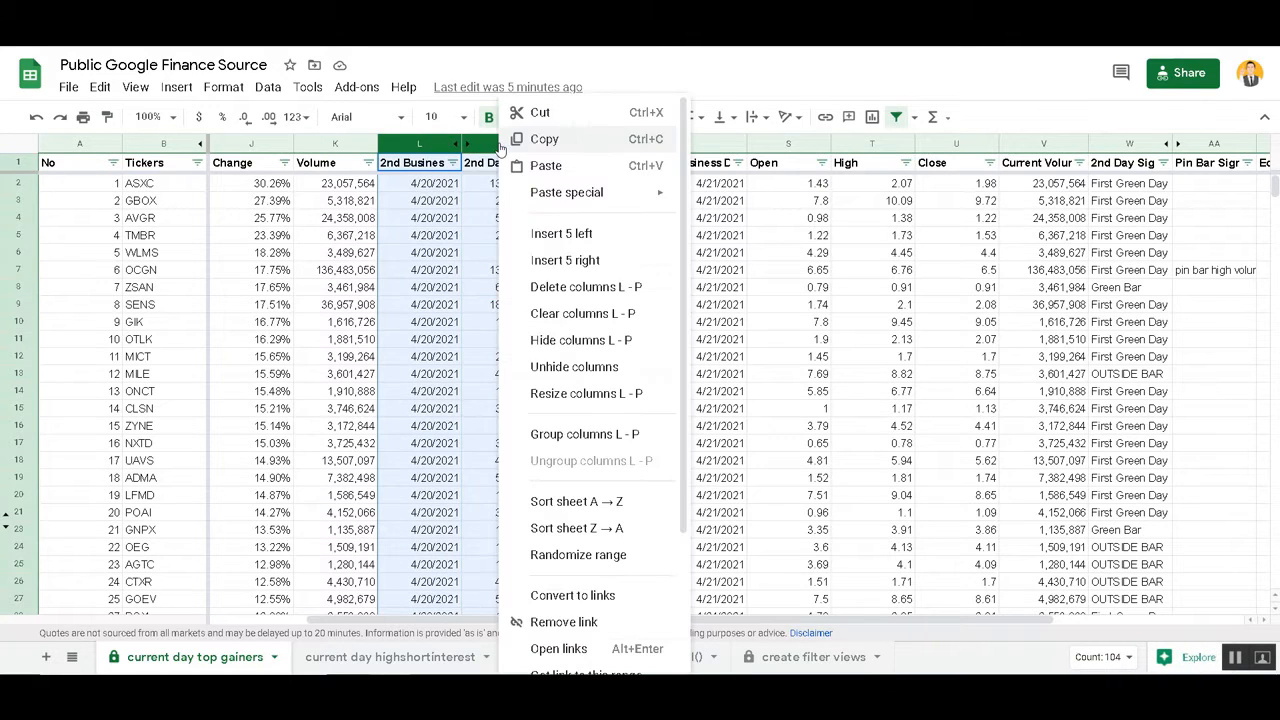
click(573, 366)
click(620, 291)
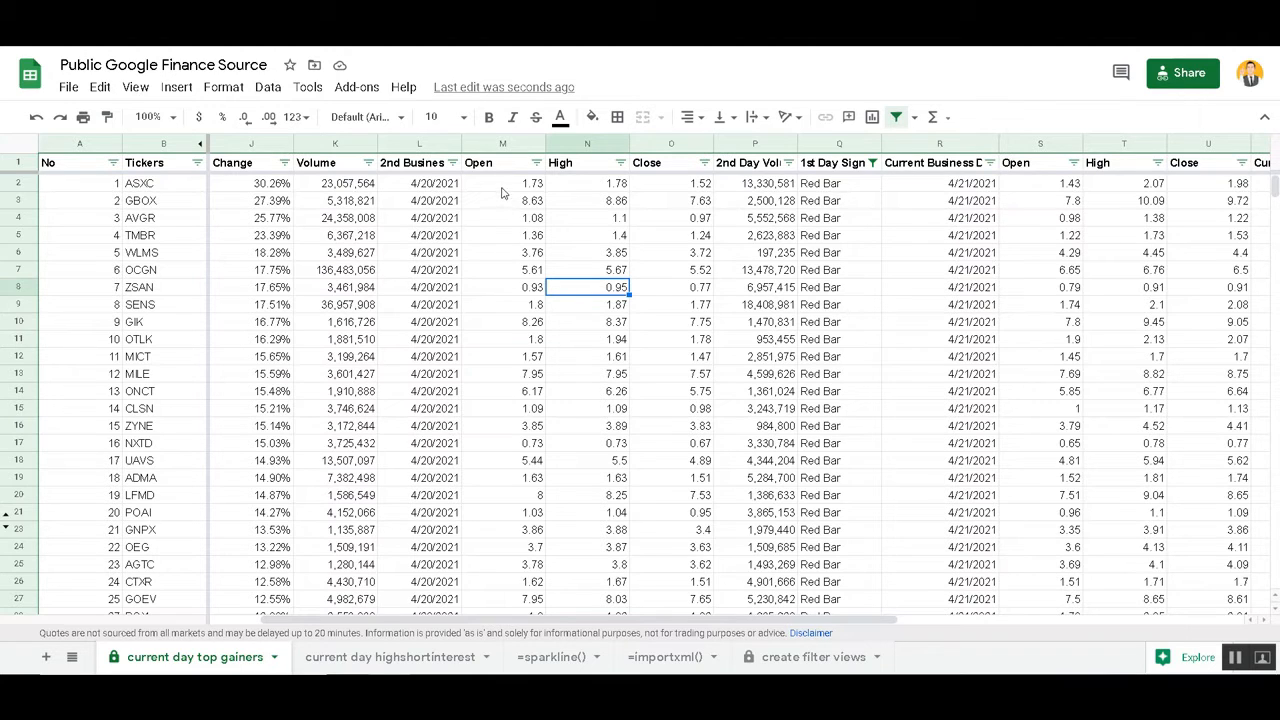
- Compare ASXC's first-day signal and prices in row 2 with its daily candles in the stock charting app, returning to the spreadsheet
click(847, 186)
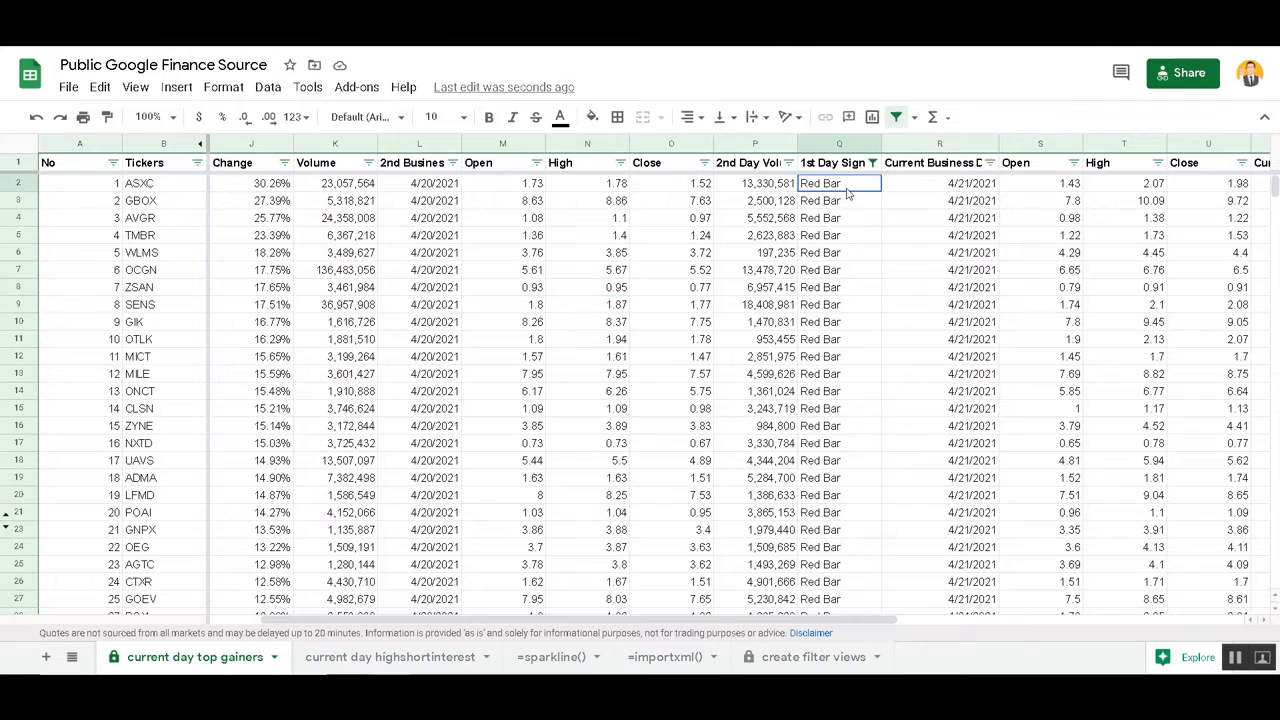
click(165, 187)
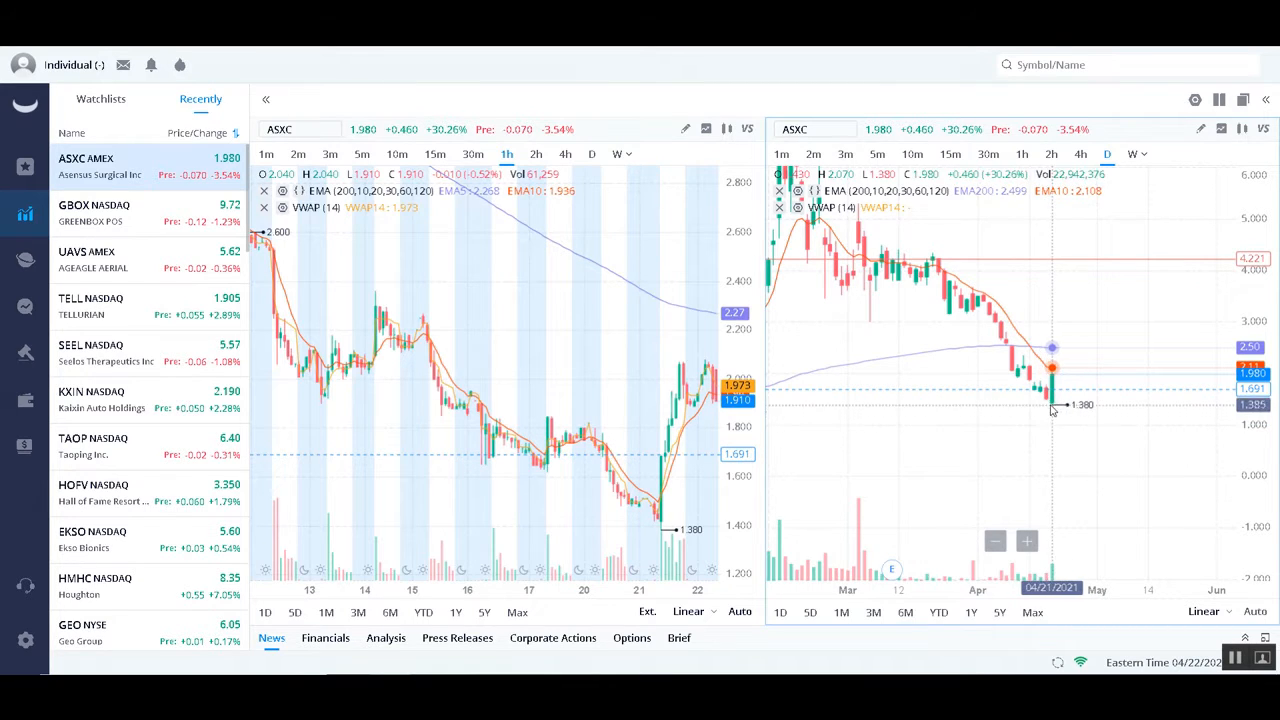
key(alt+Tab)
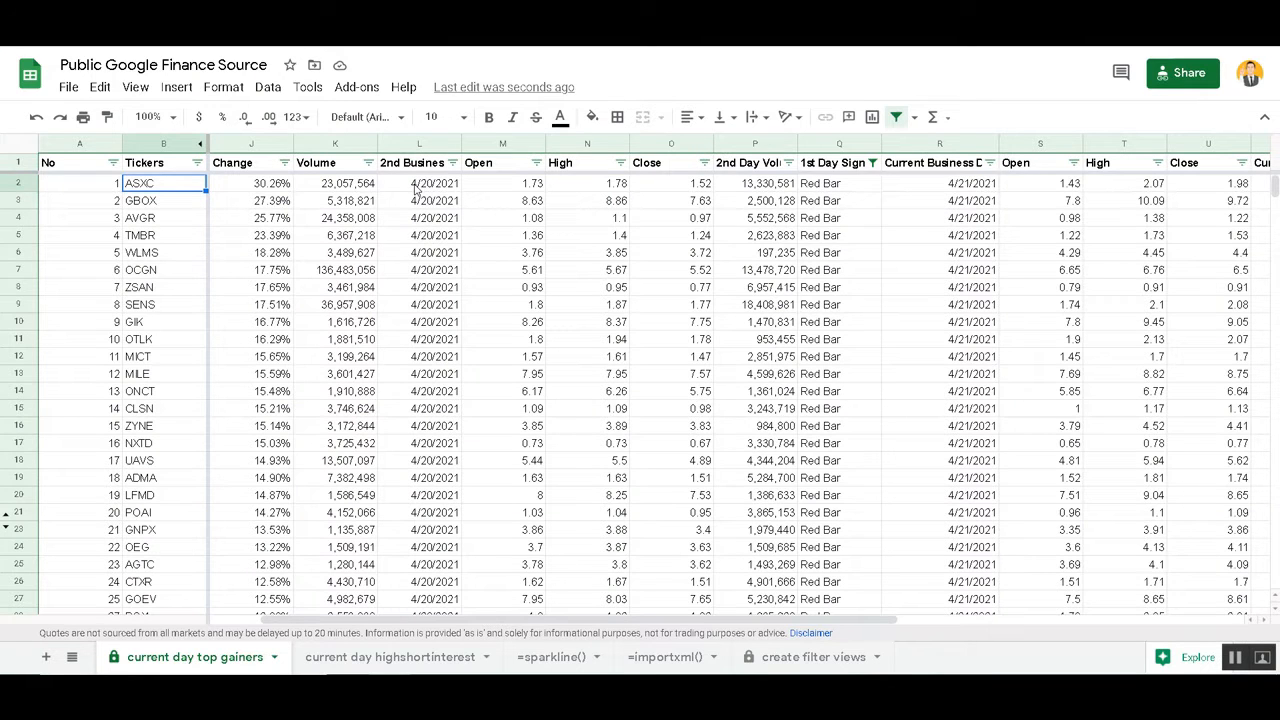
key(alt+Tab)
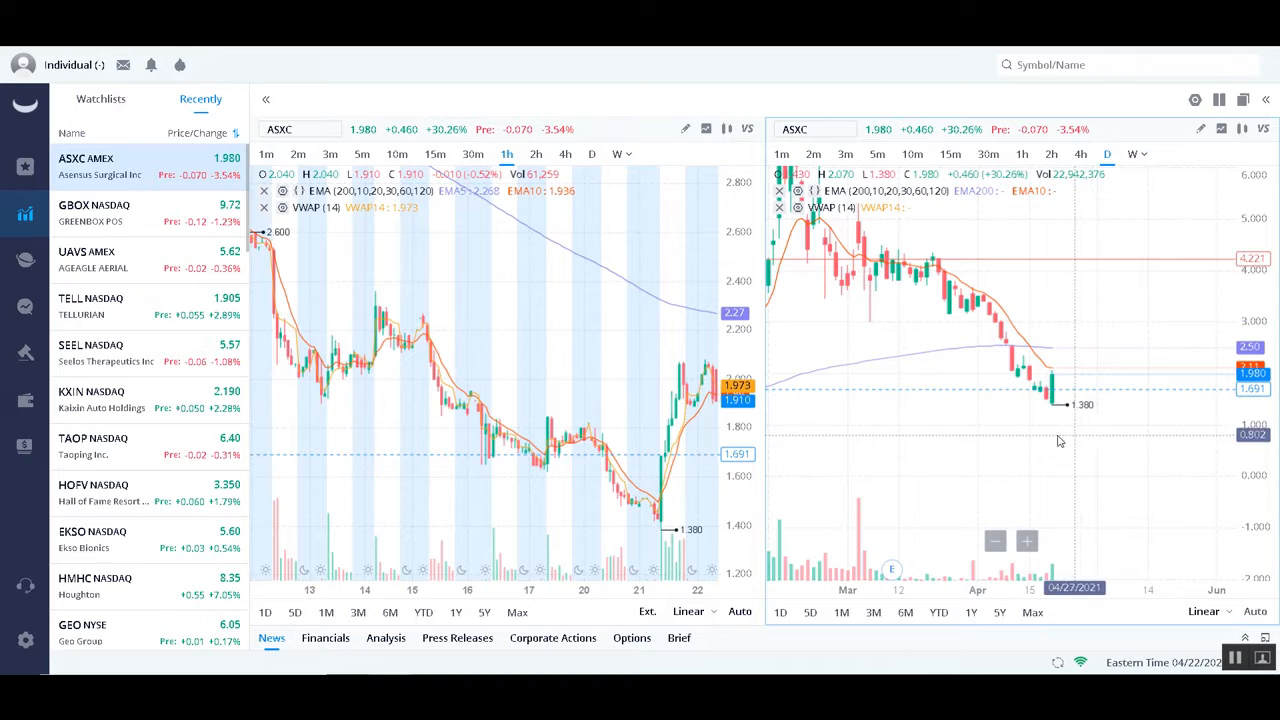
key(alt+Tab)
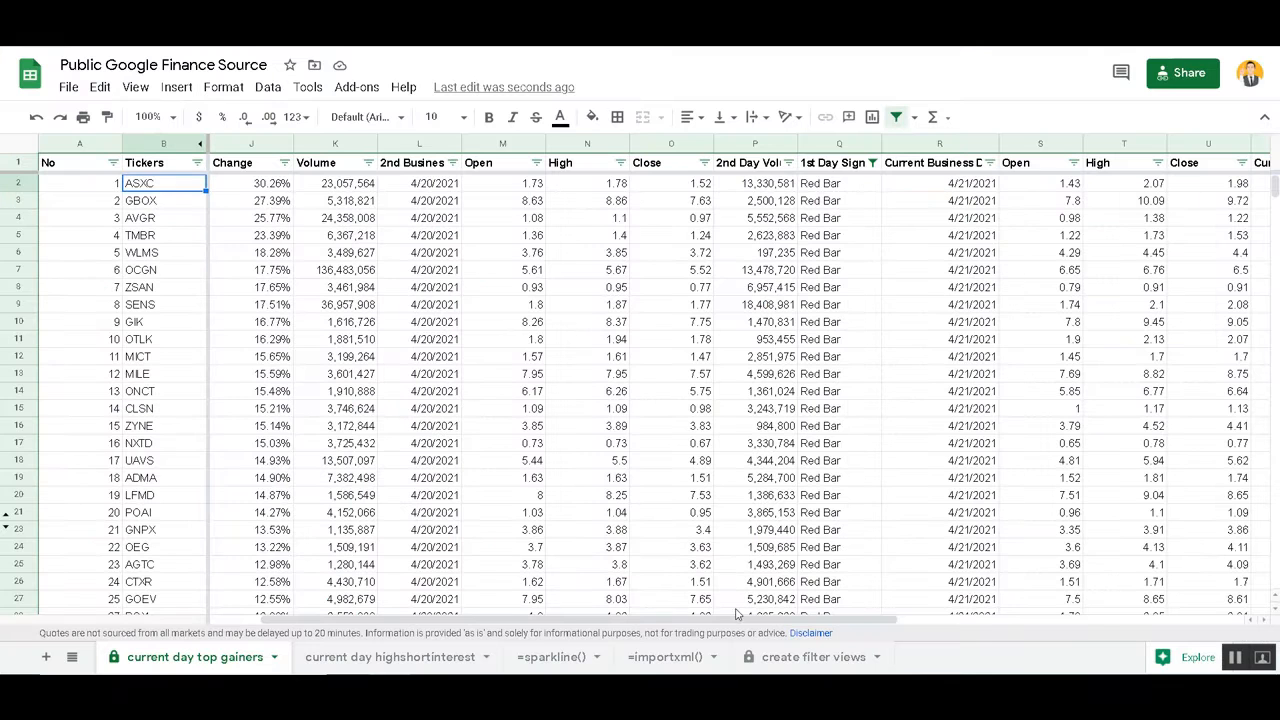
- Start an IF formula in 2nd Day Signal cell W2 testing whether the close is below the open (U2<S2)
drag(722, 620, 1015, 623)
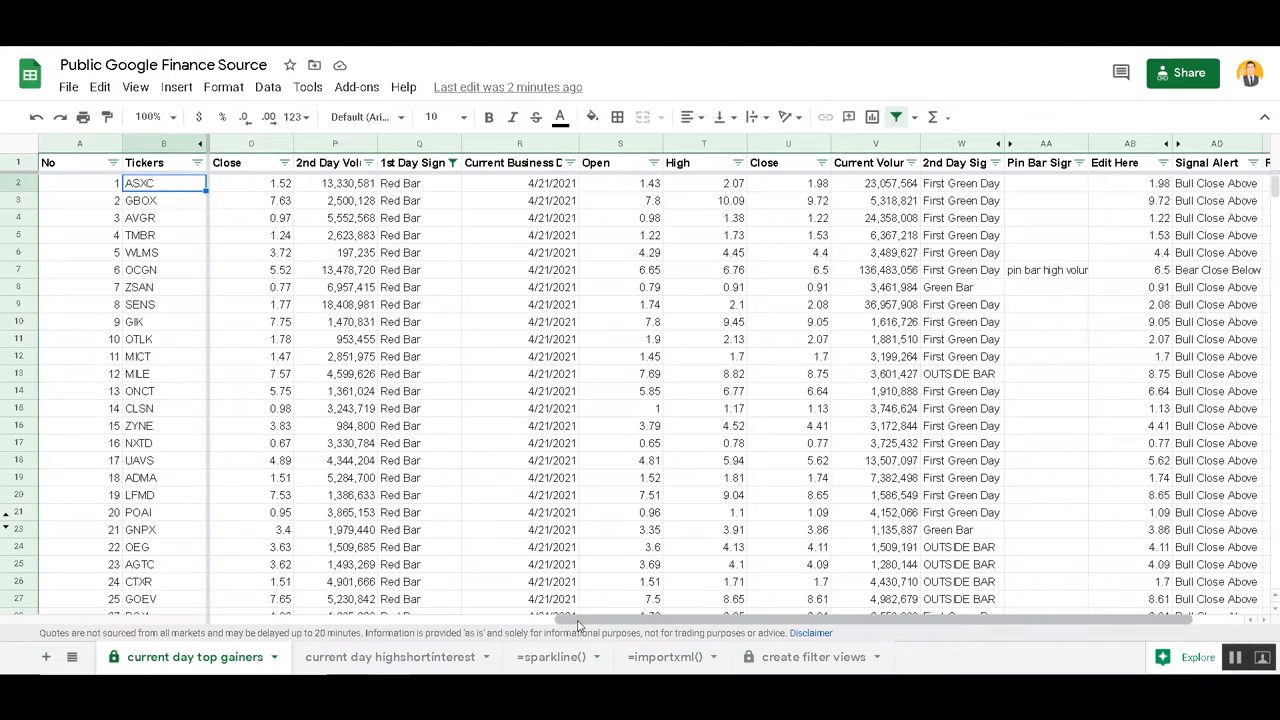
drag(578, 625, 650, 628)
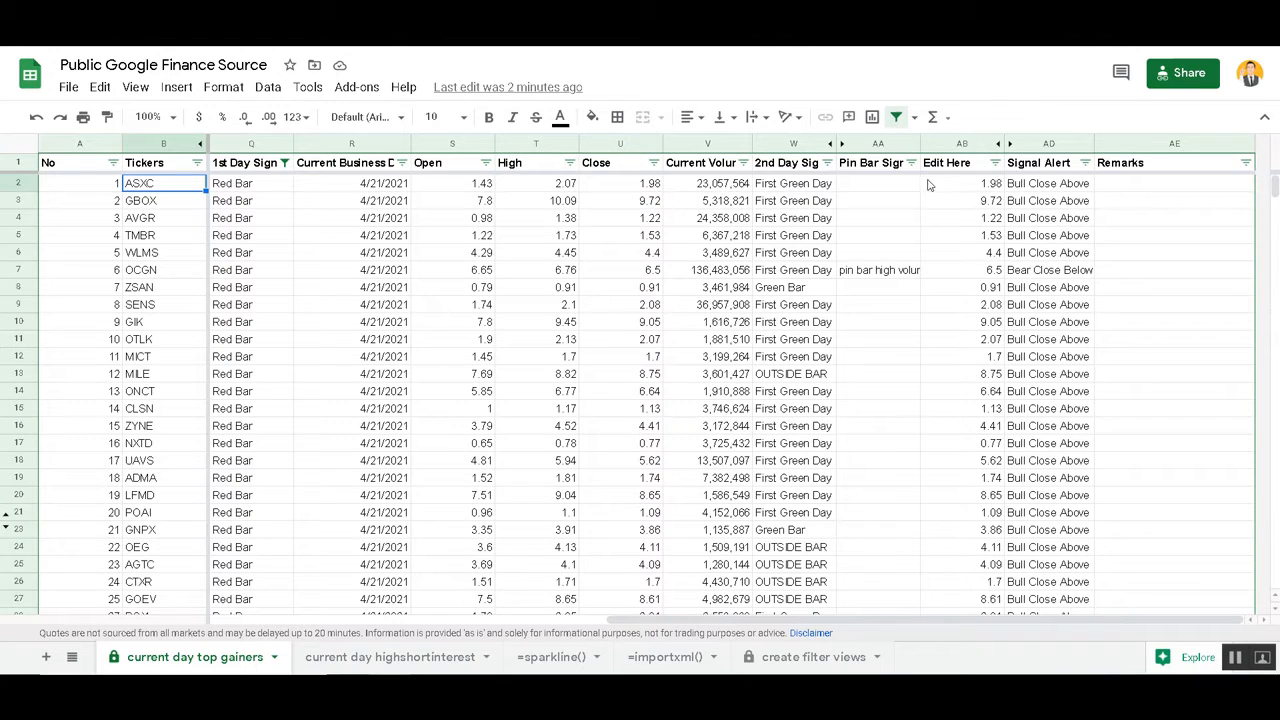
click(791, 186)
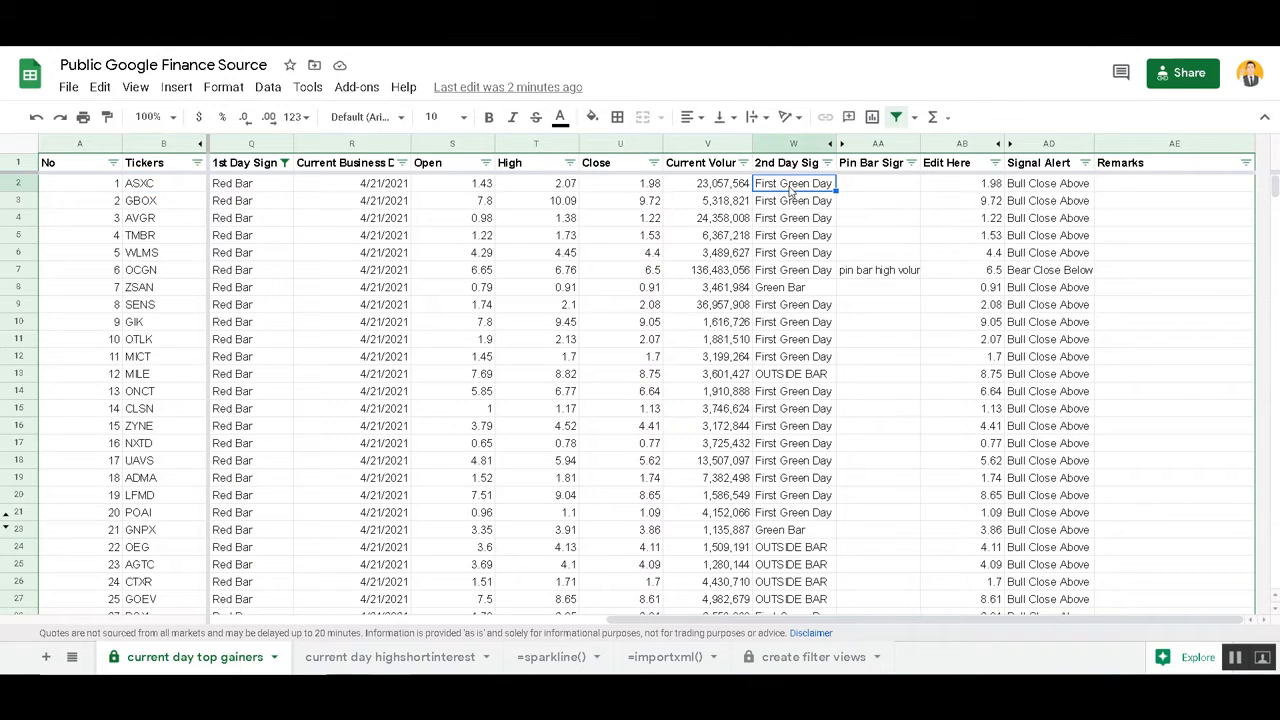
text(=)
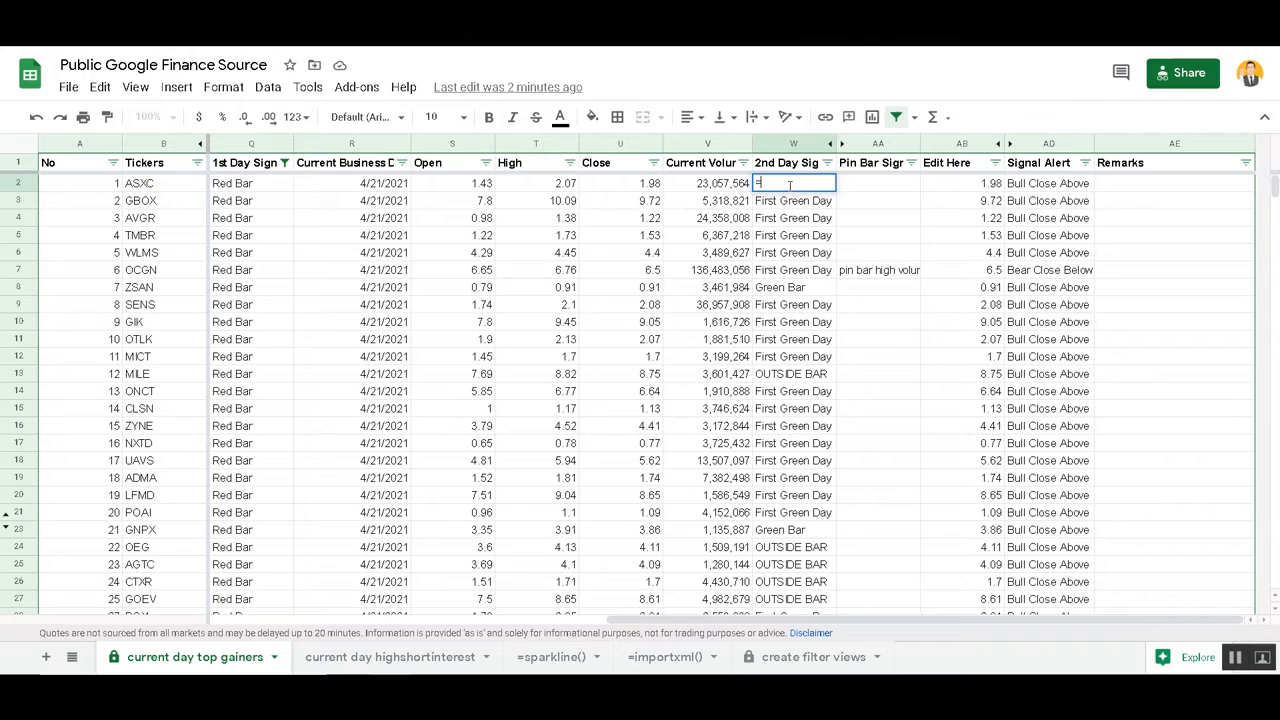
text(IF)
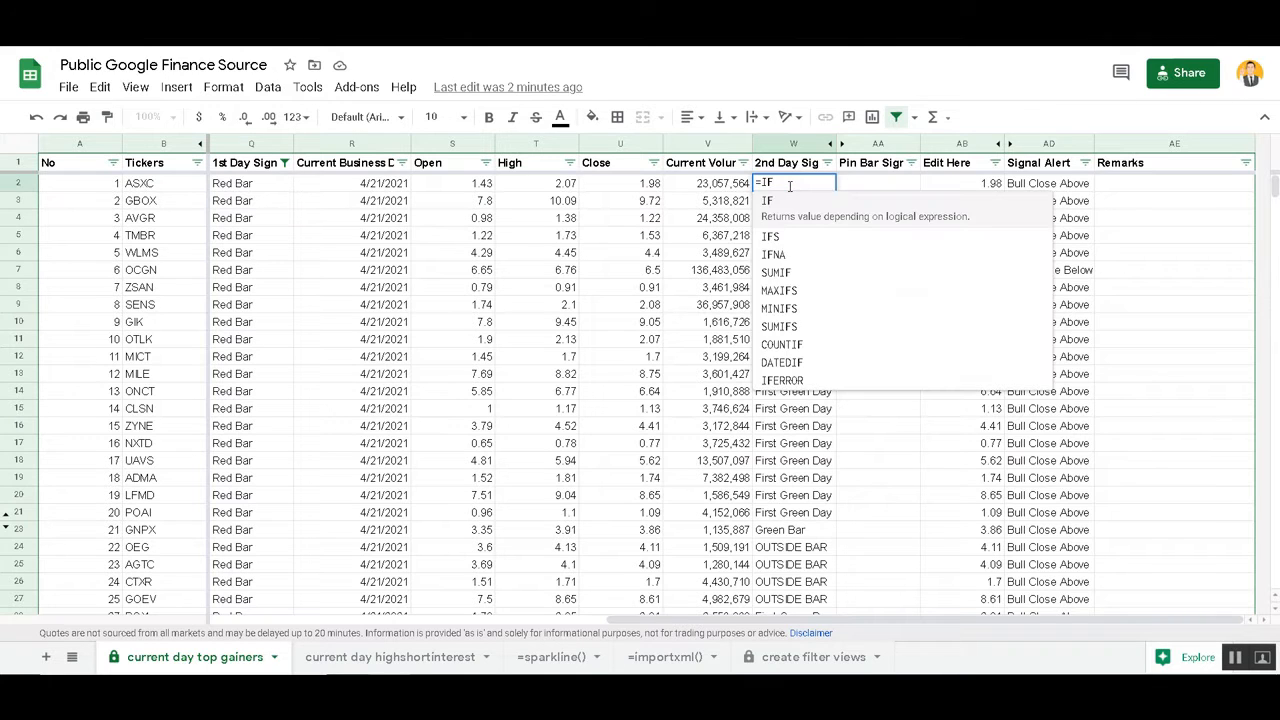
text(()
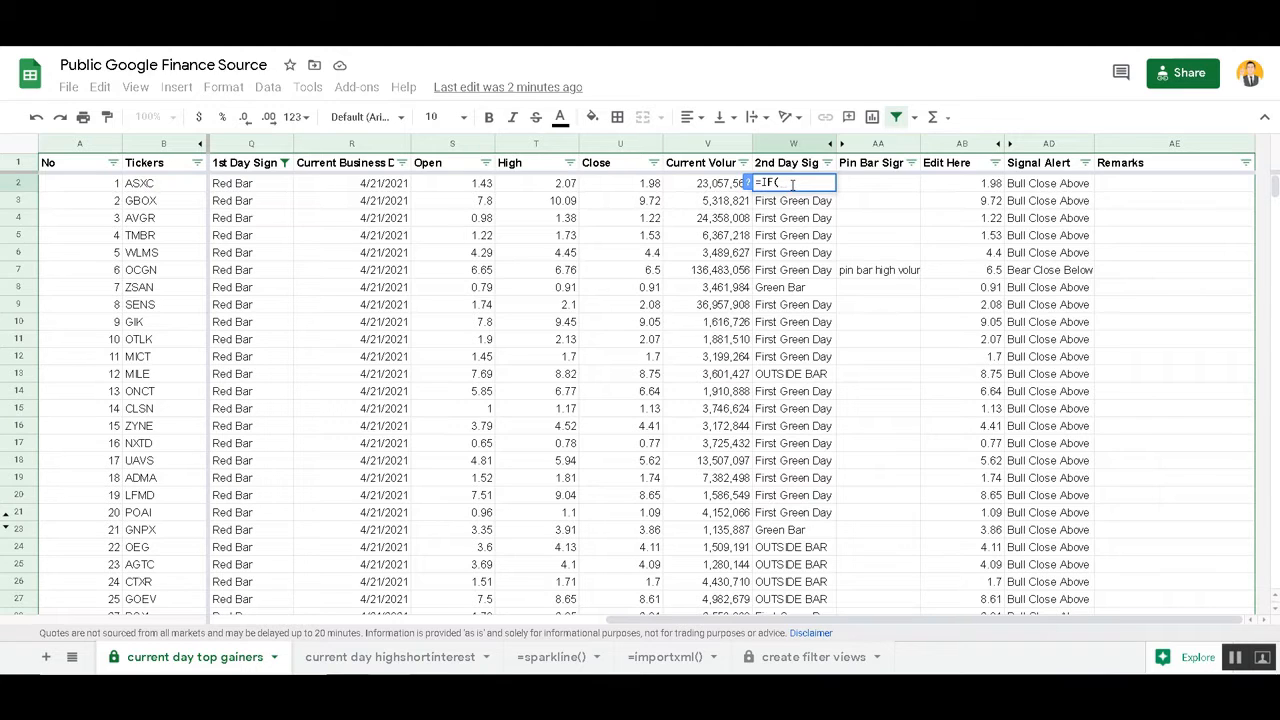
click(636, 186)
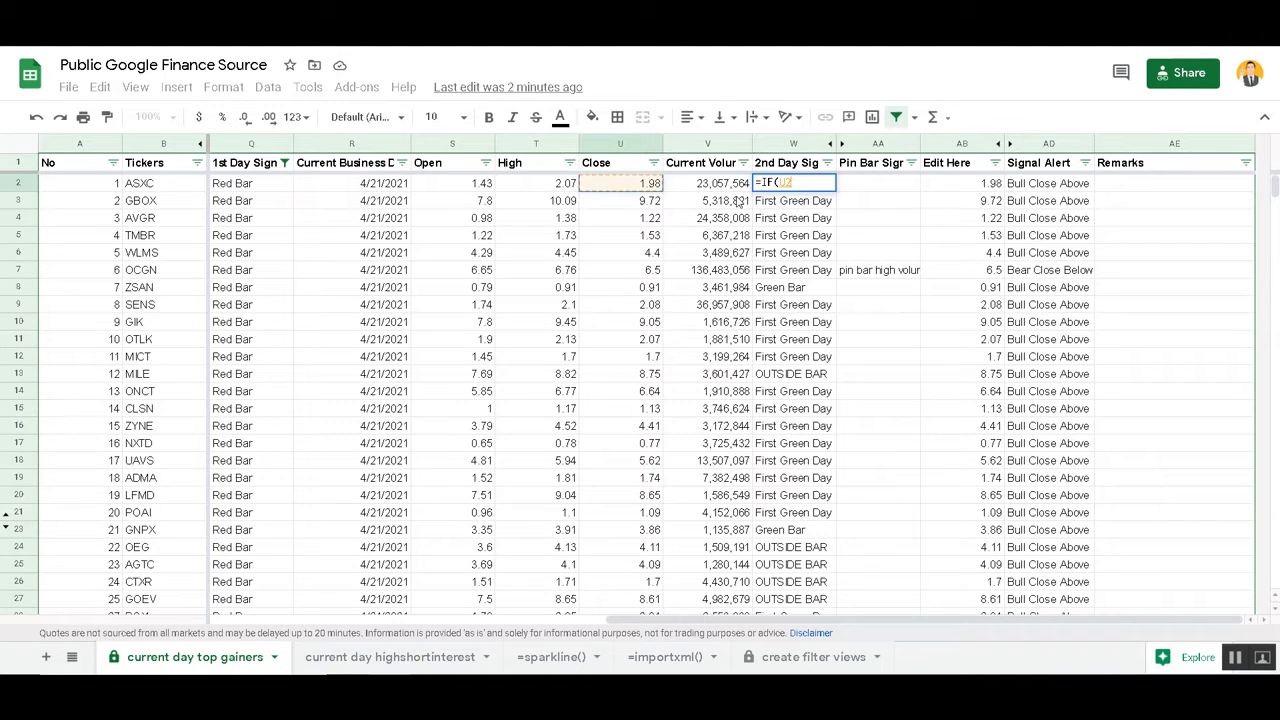
text(<)
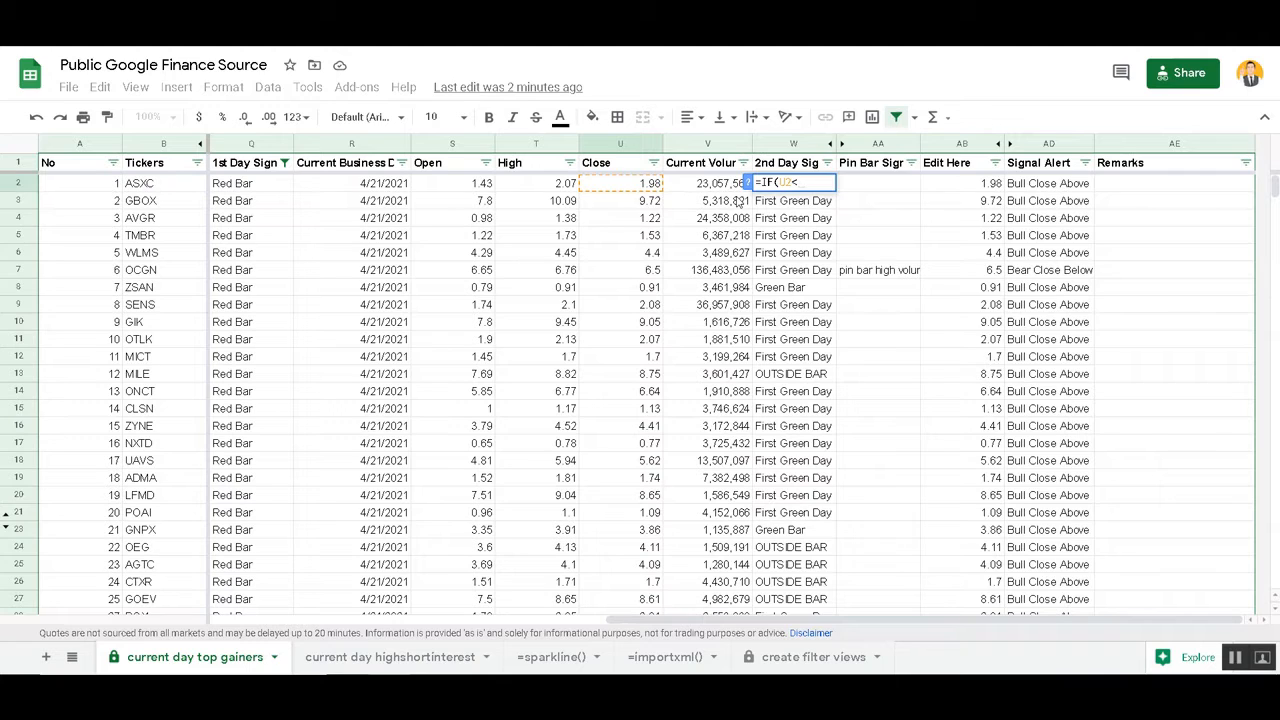
click(447, 190)
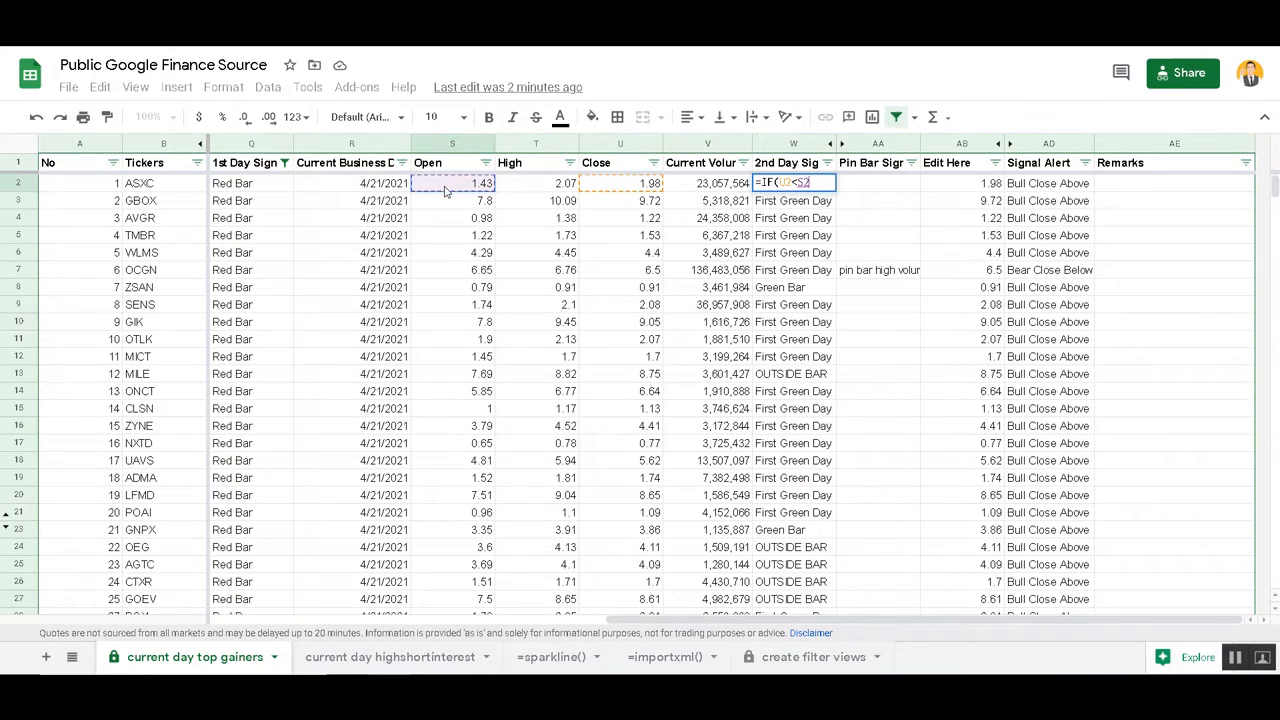
- Try completing the W2 formula with "Red Bar" if true and "Green Bar" if false, and restore the cell's original content
text(,)
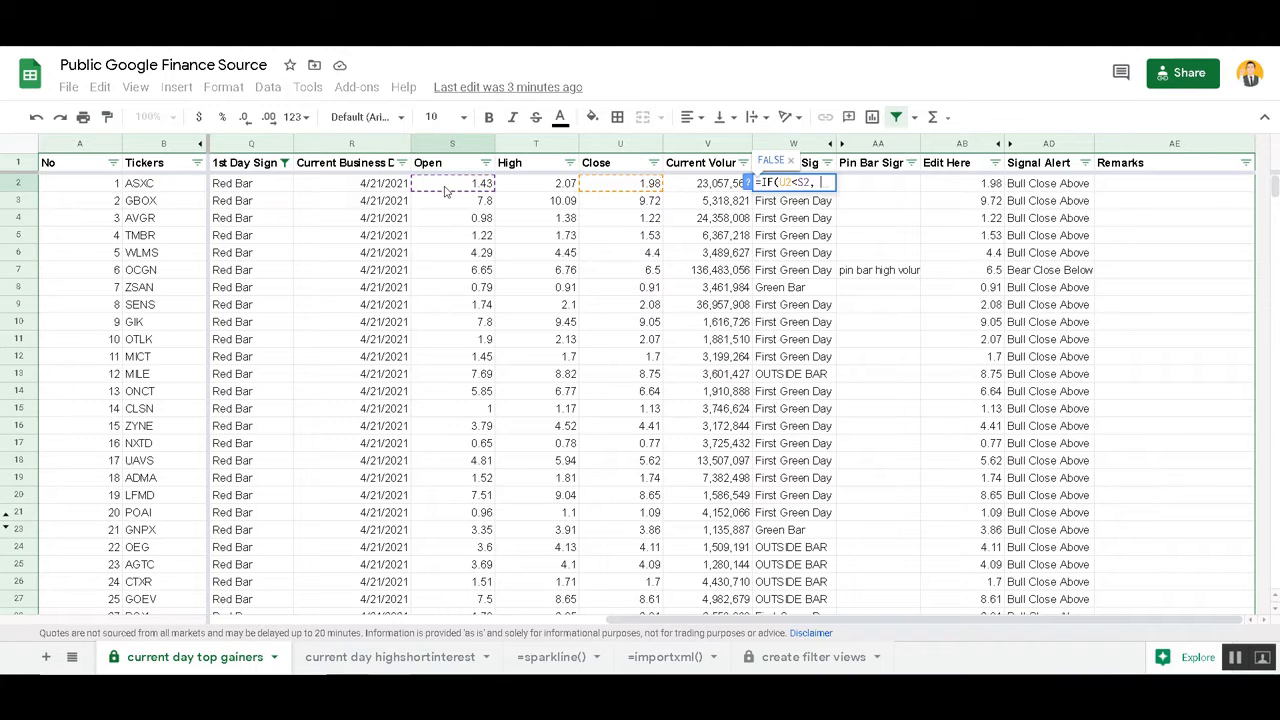
text(Re)
key(BackSpace)
key(BackSpace)
text(")
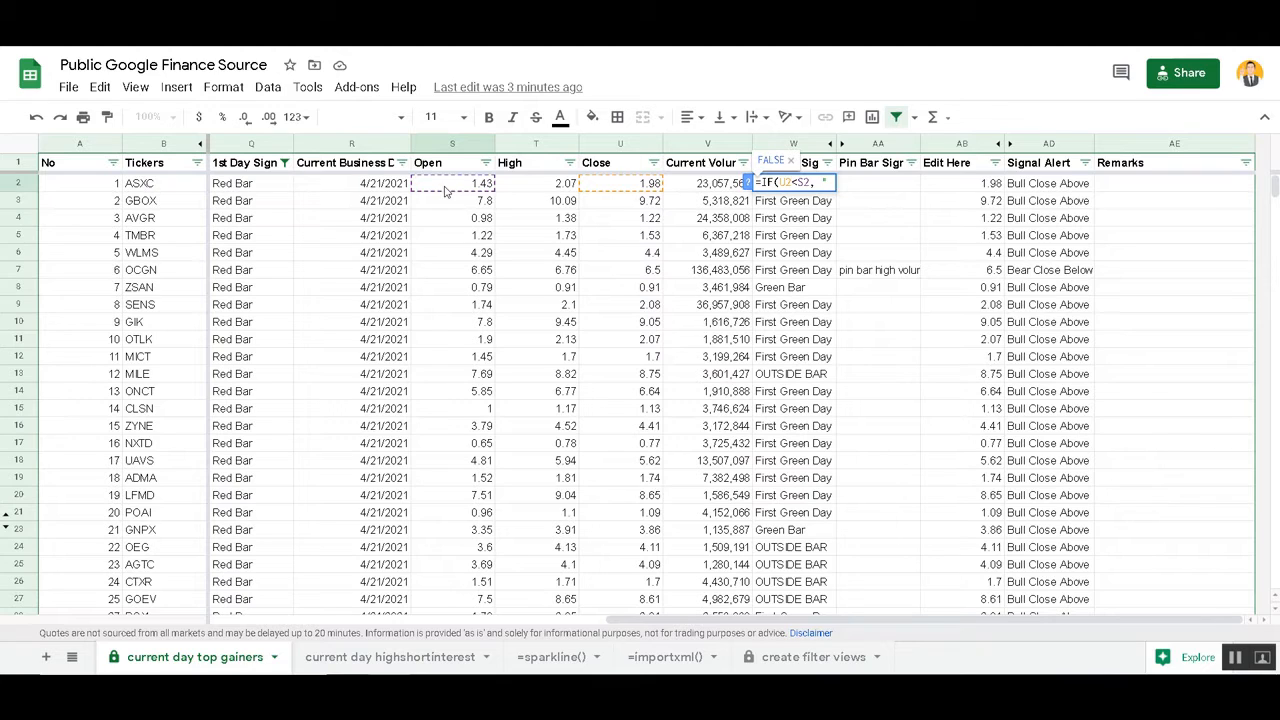
text(Red Bar")
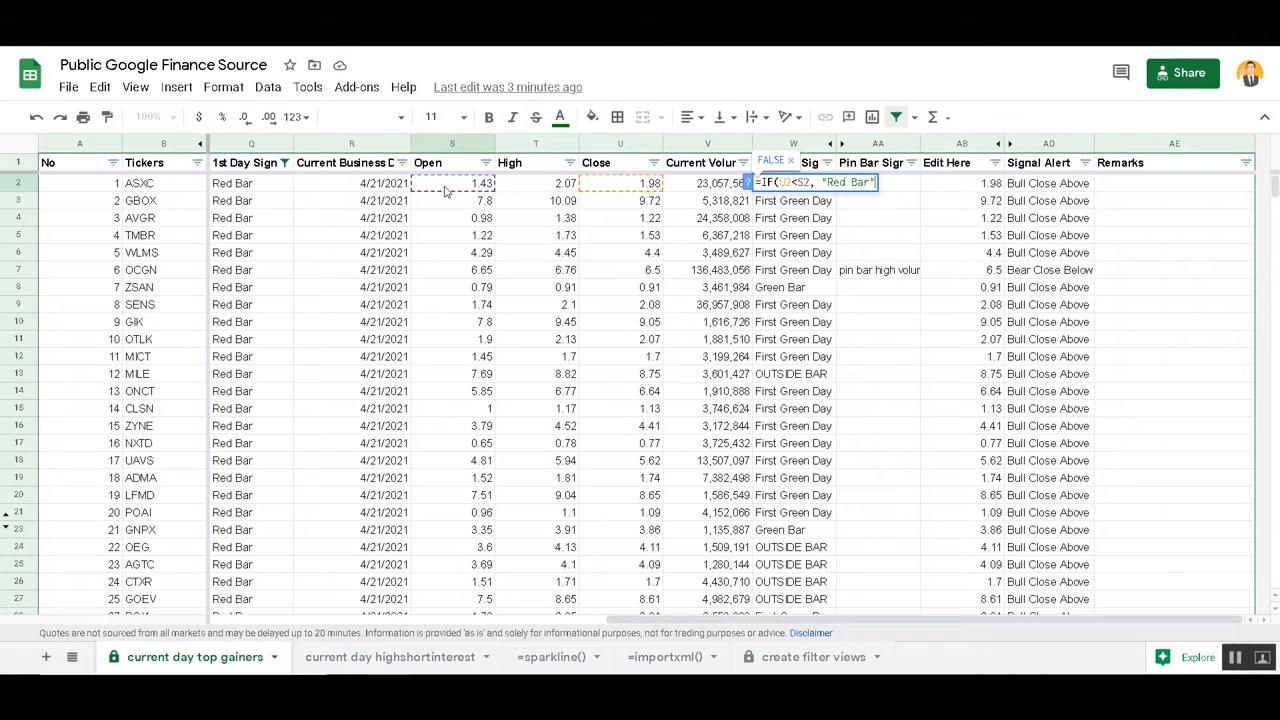
text(, )
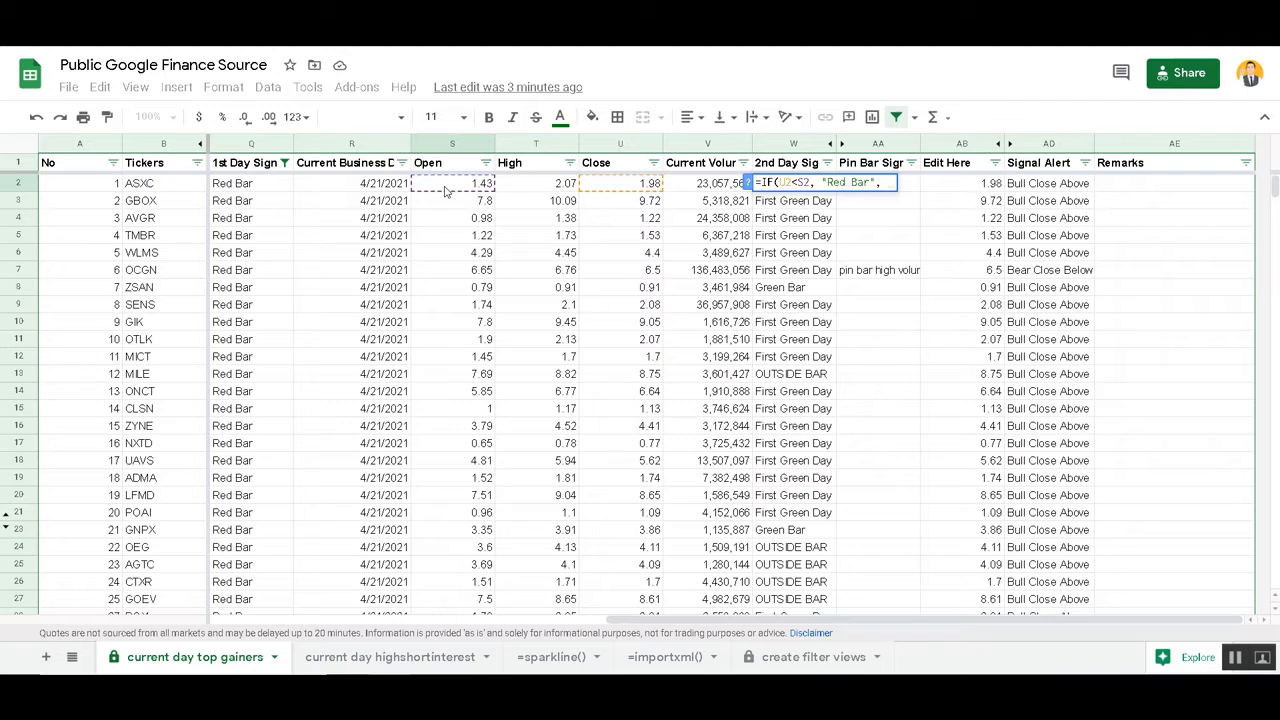
text(")
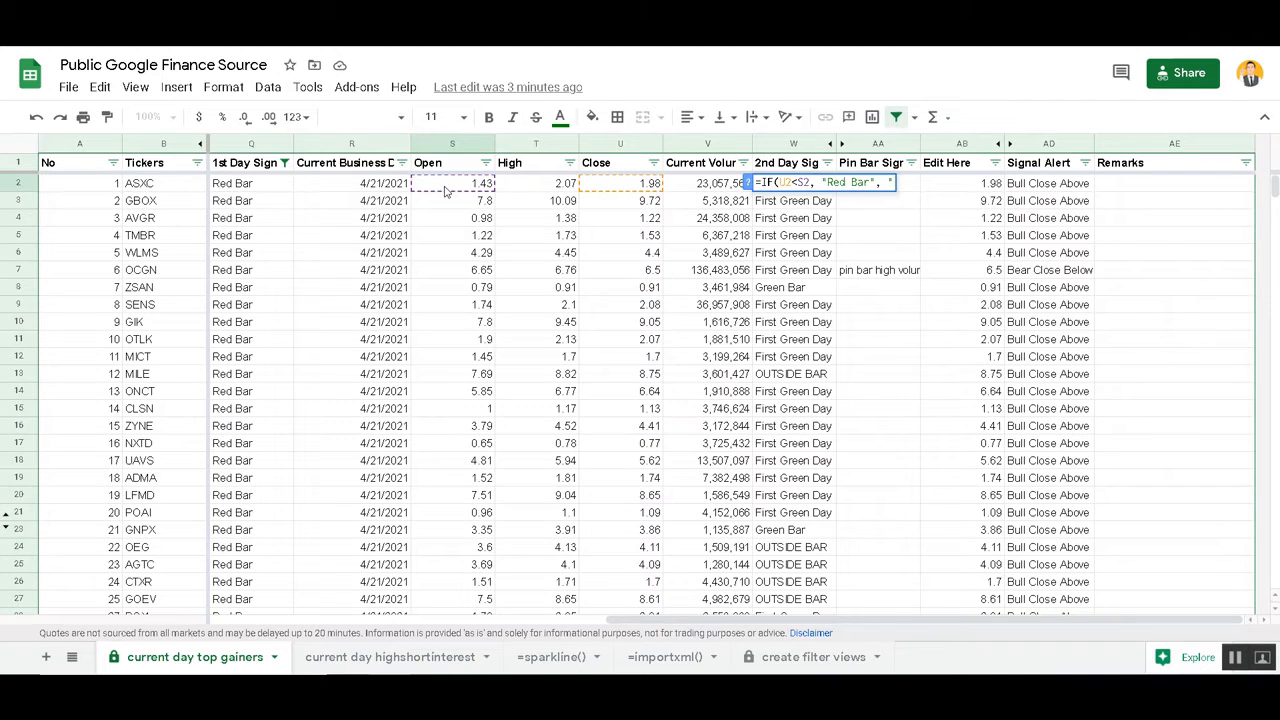
text(Green B)
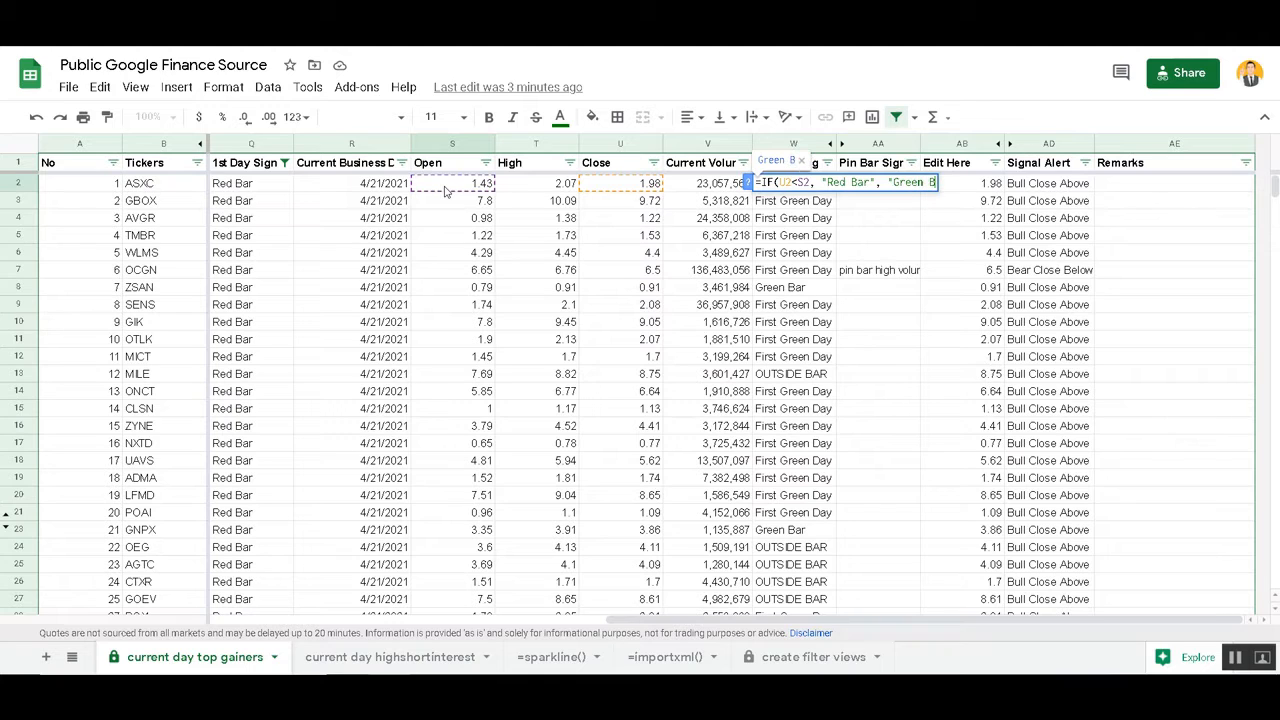
text(ar"))
key(Return)
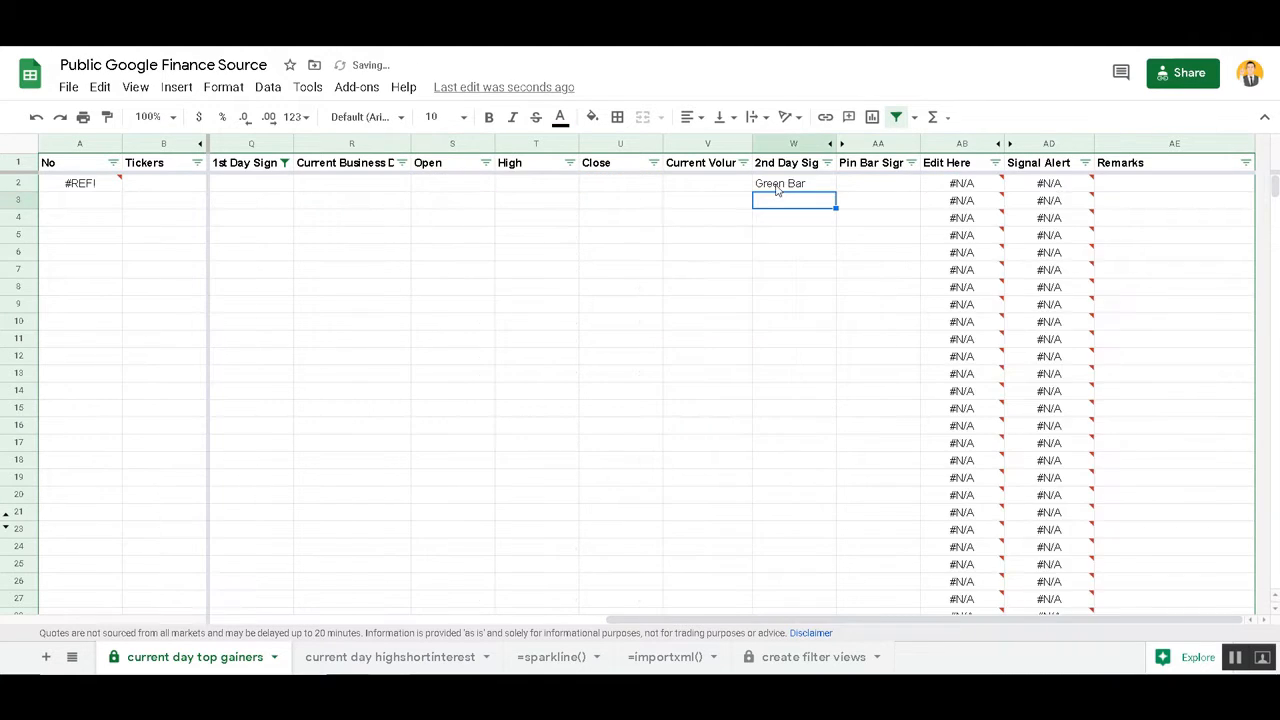
click(777, 190)
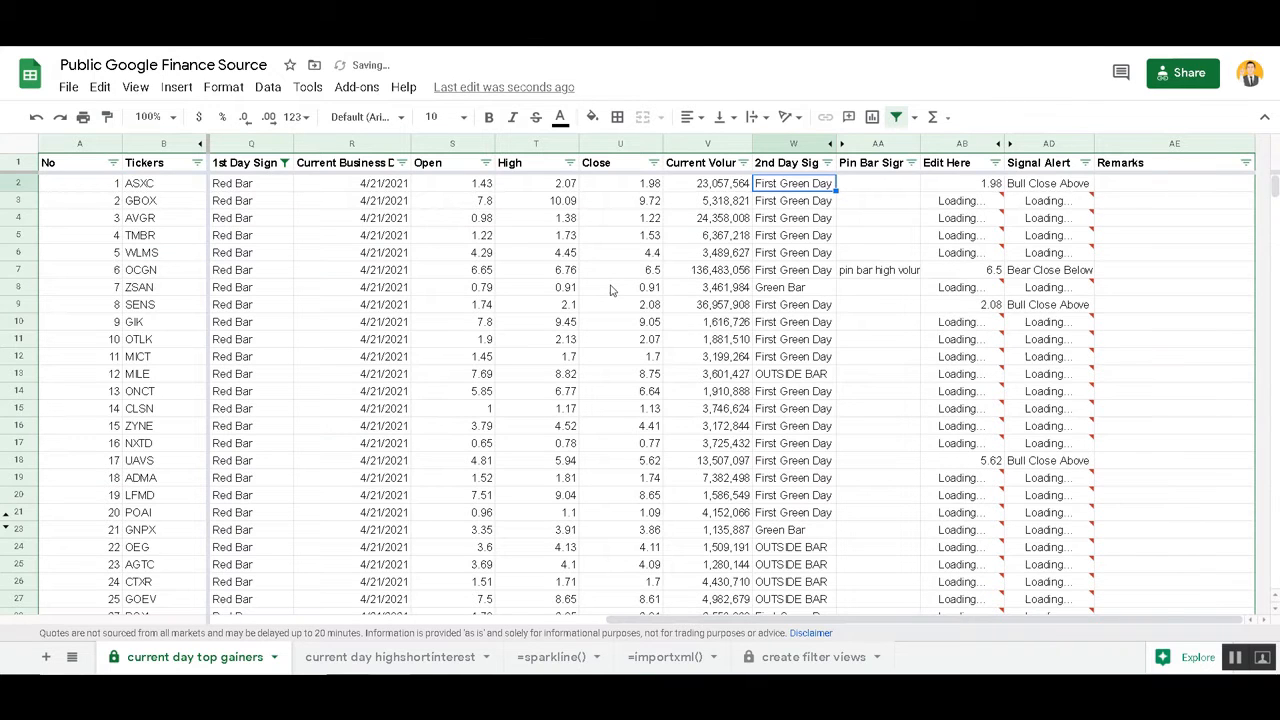
- Start an IF formula in Remarks cell AE2 testing whether ASXC's close is above its open (U2>S2)
click(981, 186)
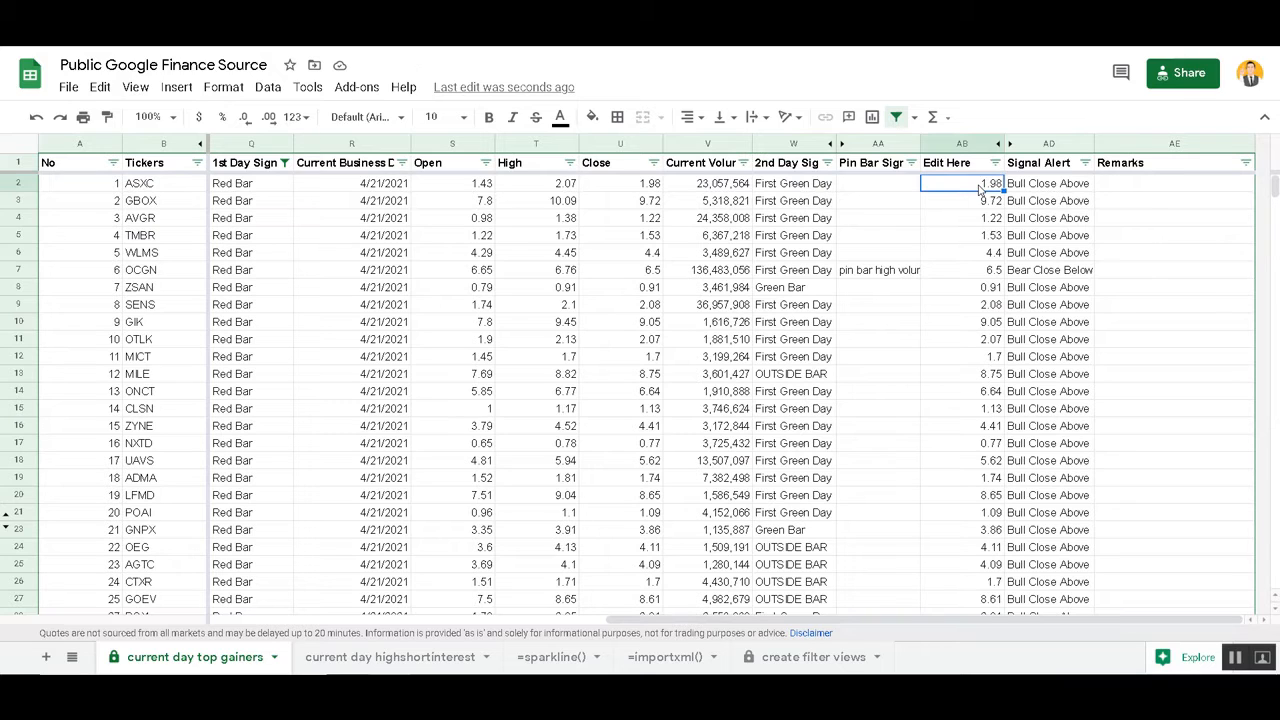
click(1133, 188)
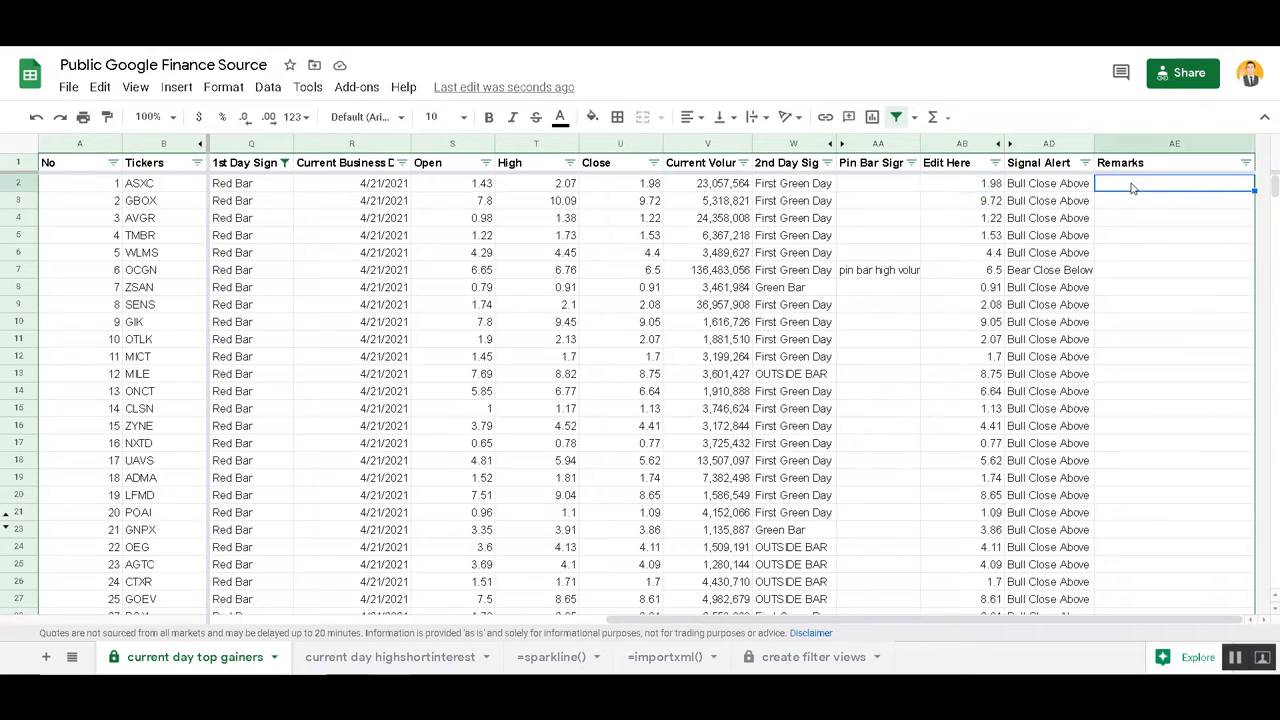
text(=IF()
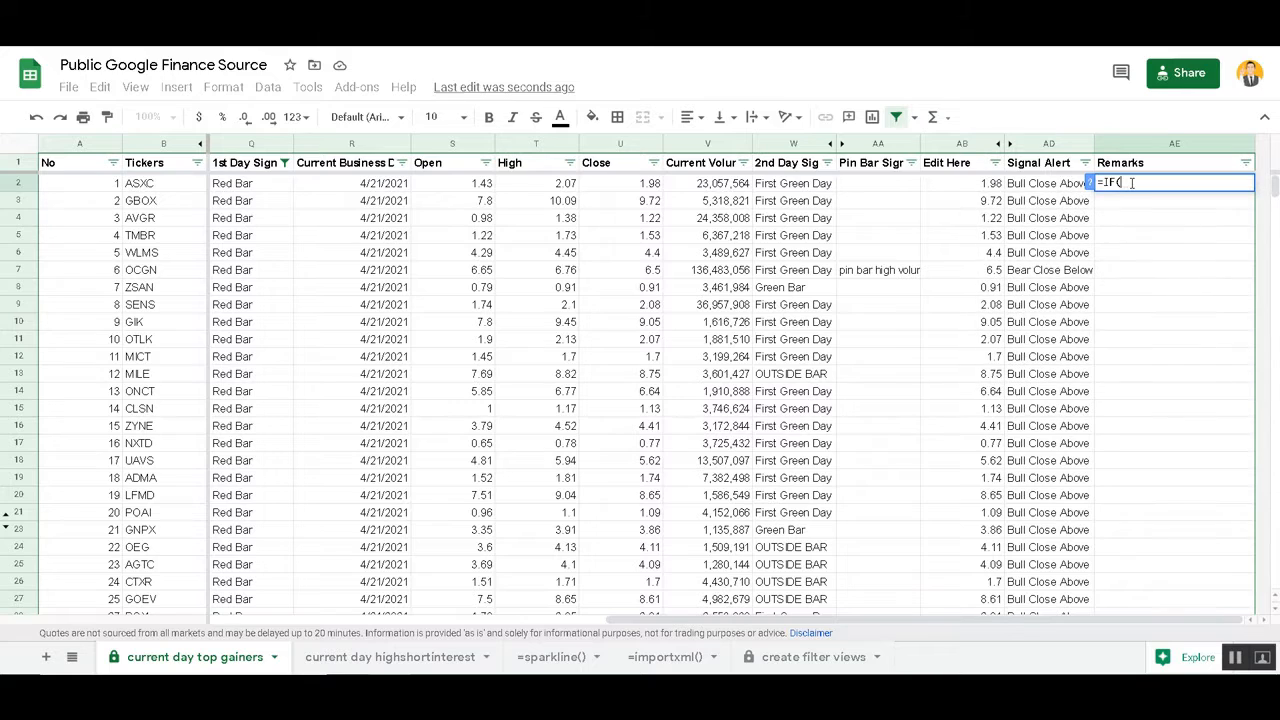
click(620, 186)
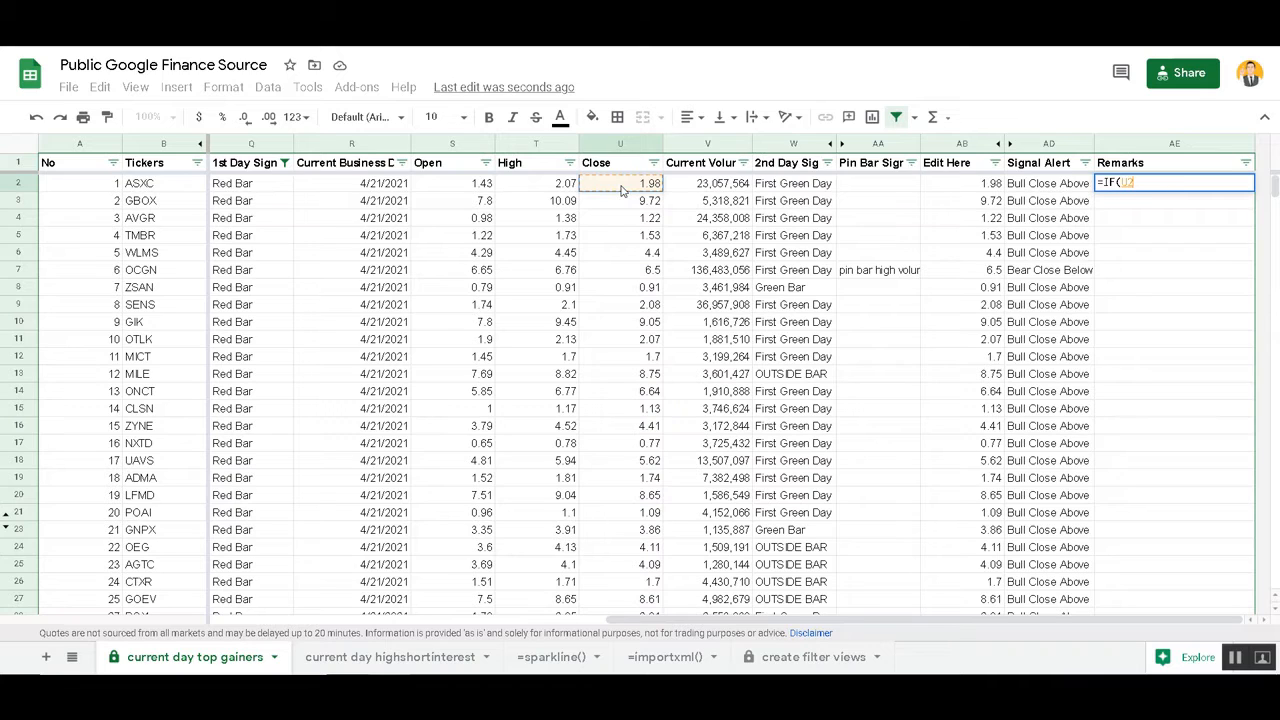
text(>)
click(474, 186)
text(, ")
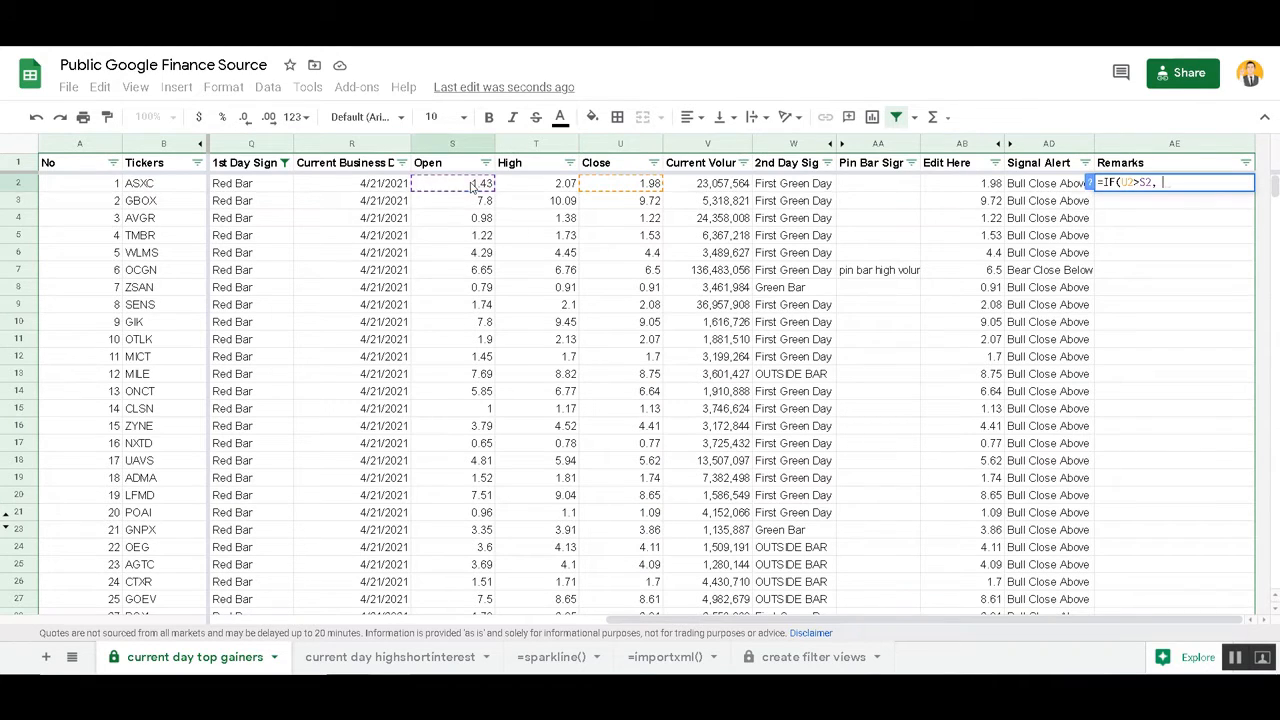
- Complete the AE2 formula with "Green Bar" if true and "Red Bar" if false, and decline the suggested autofill
text(Gr)
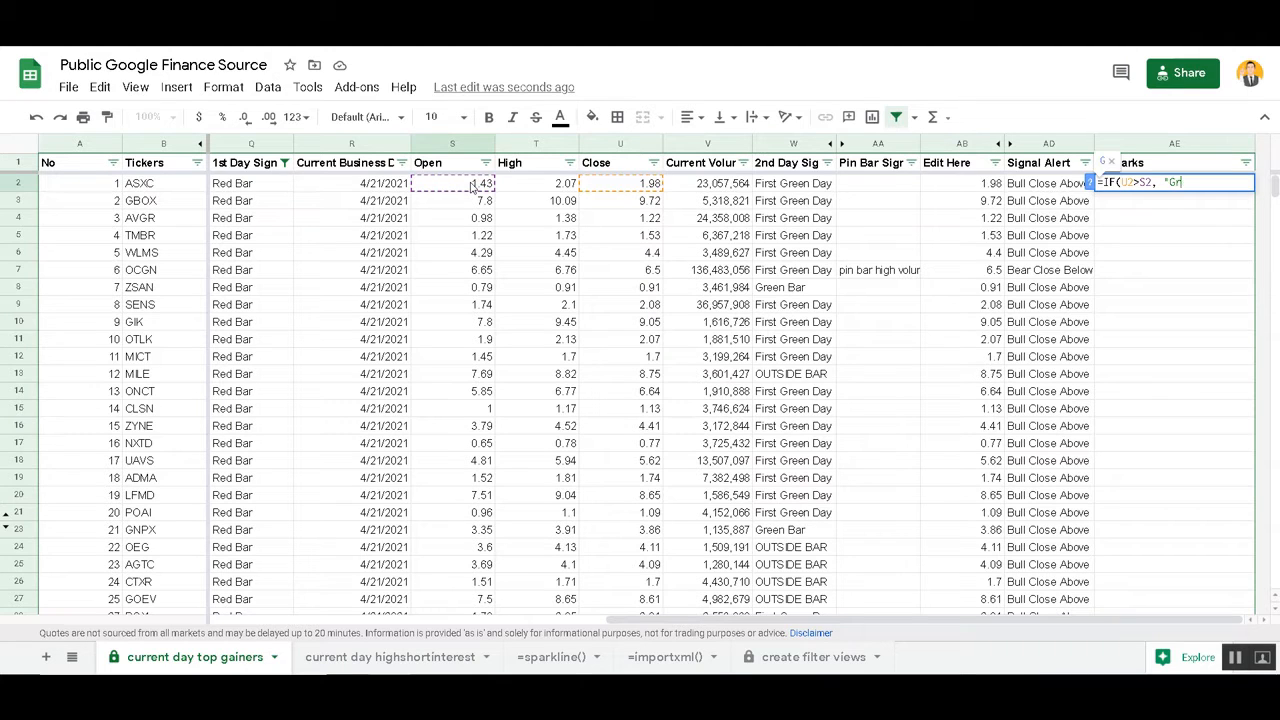
text(een Bar", )
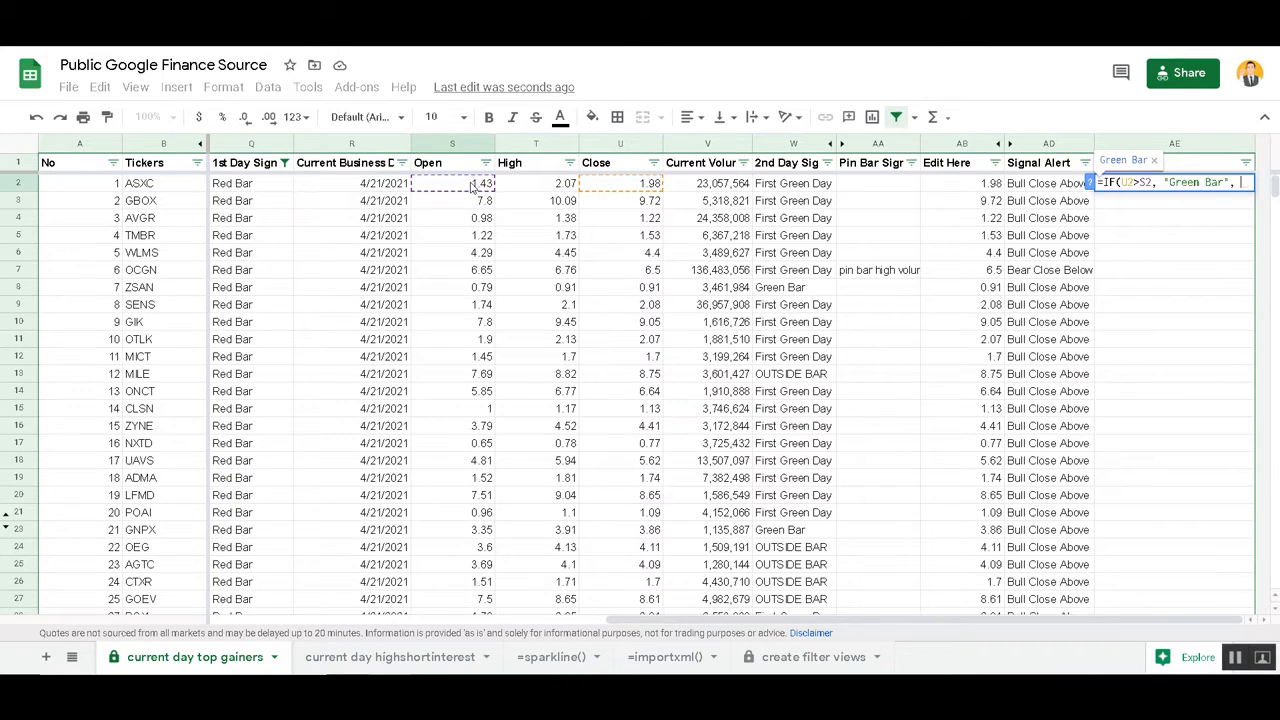
text(")
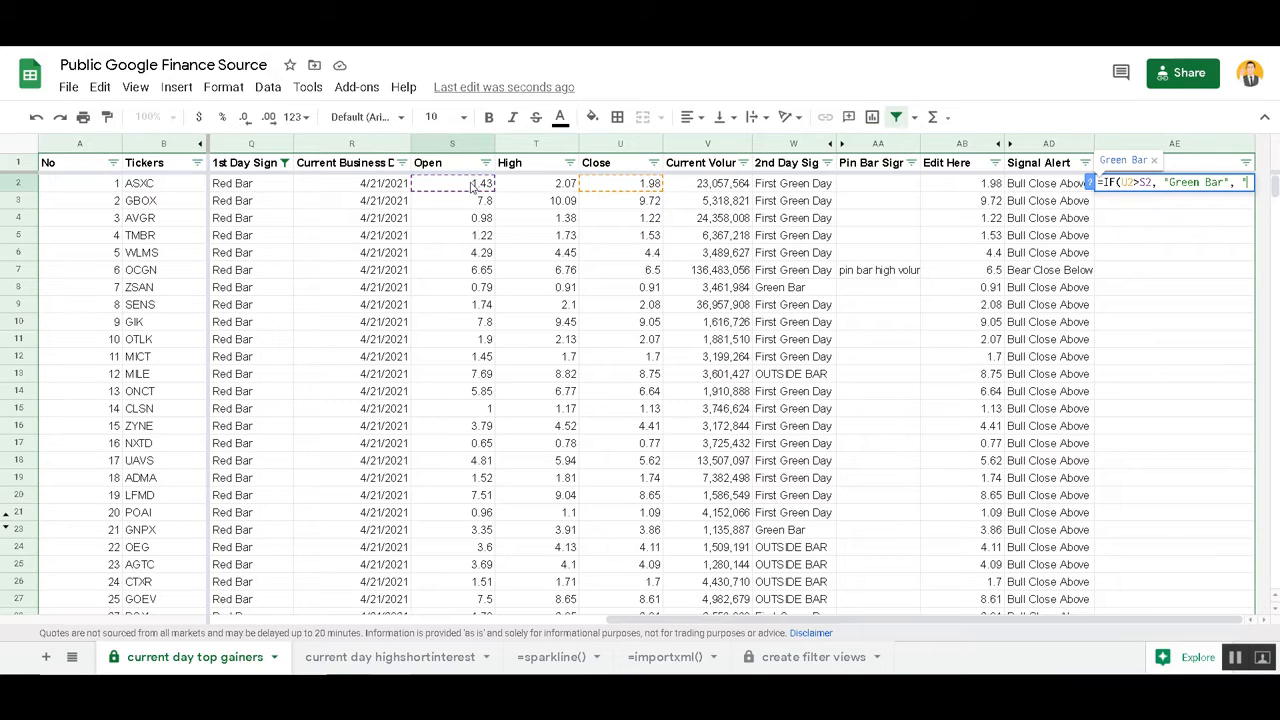
text(Red Bar"))
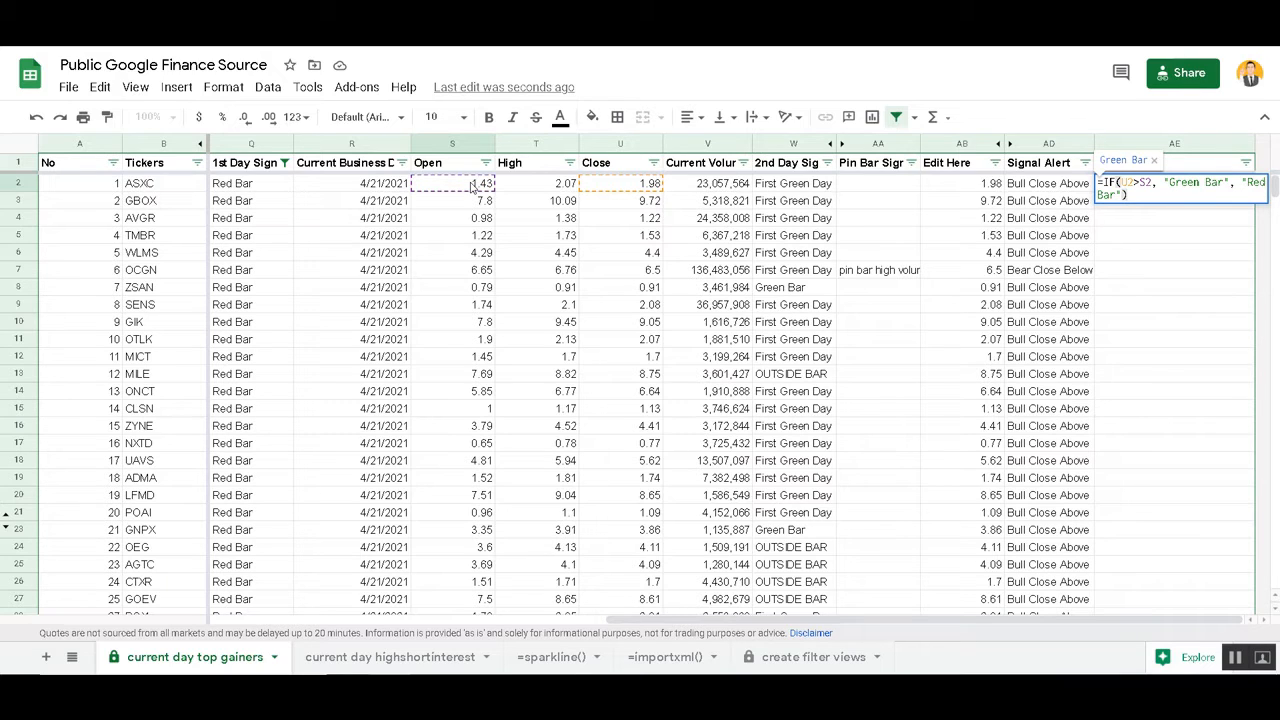
key(Return)
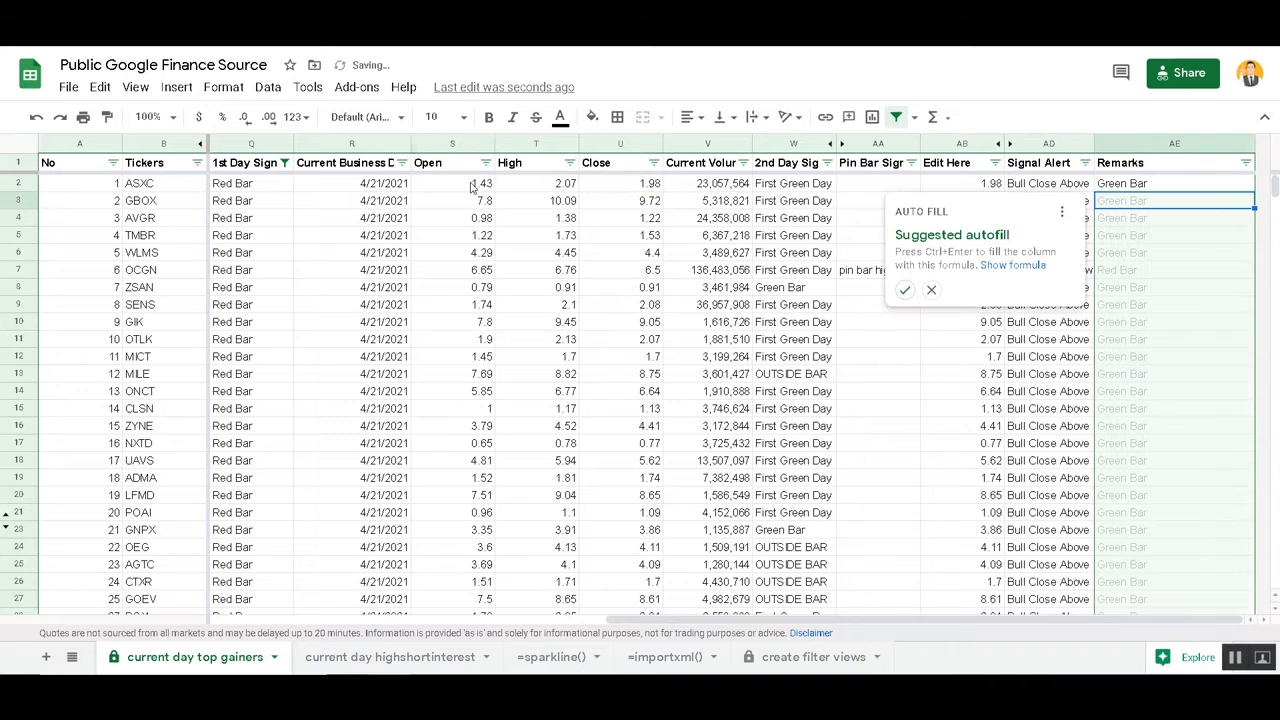
click(932, 290)
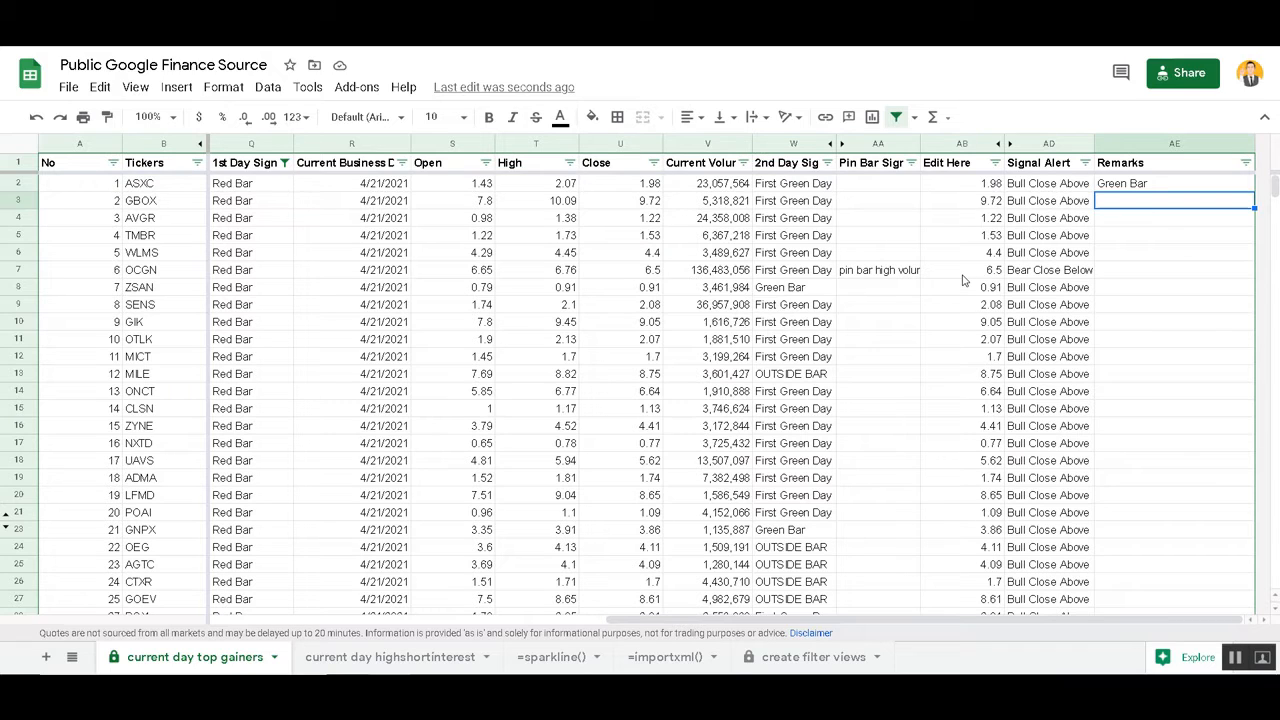
- Review the IF formula in Remarks cell AE2 alongside ASXC's price in Edit Here cell AB2
click(1145, 186)
double_click(1119, 184)
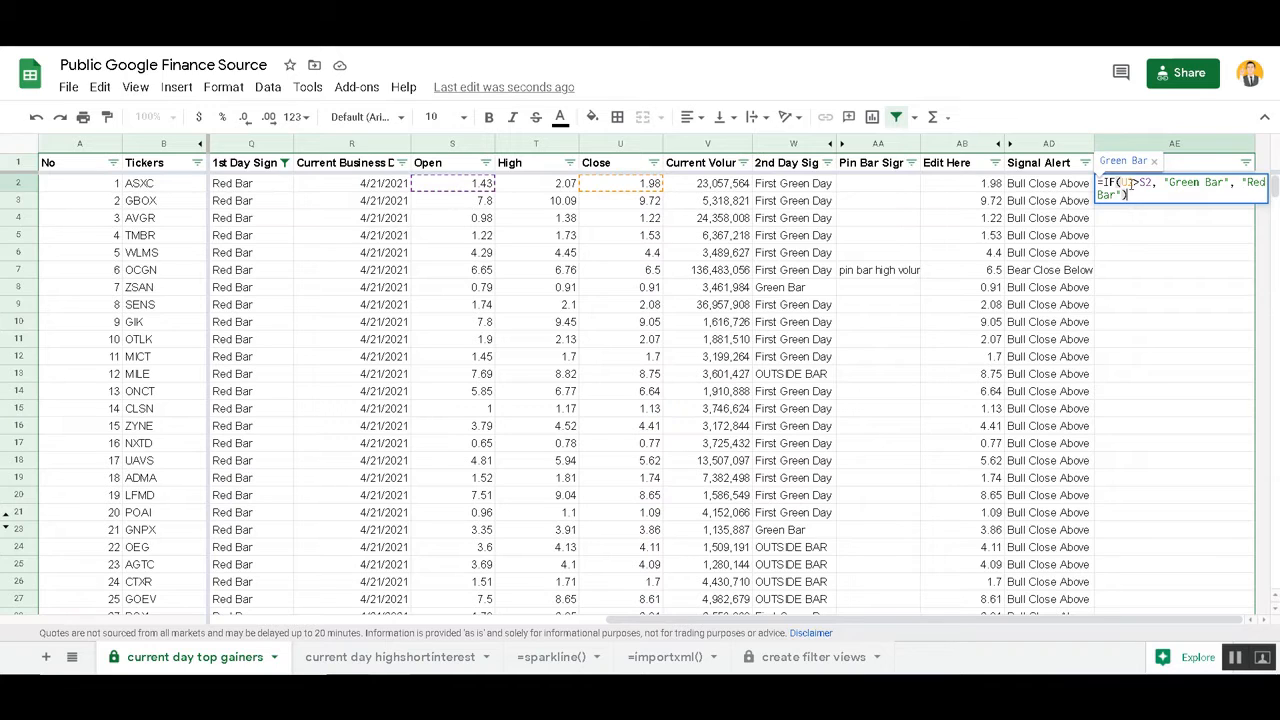
key(Return)
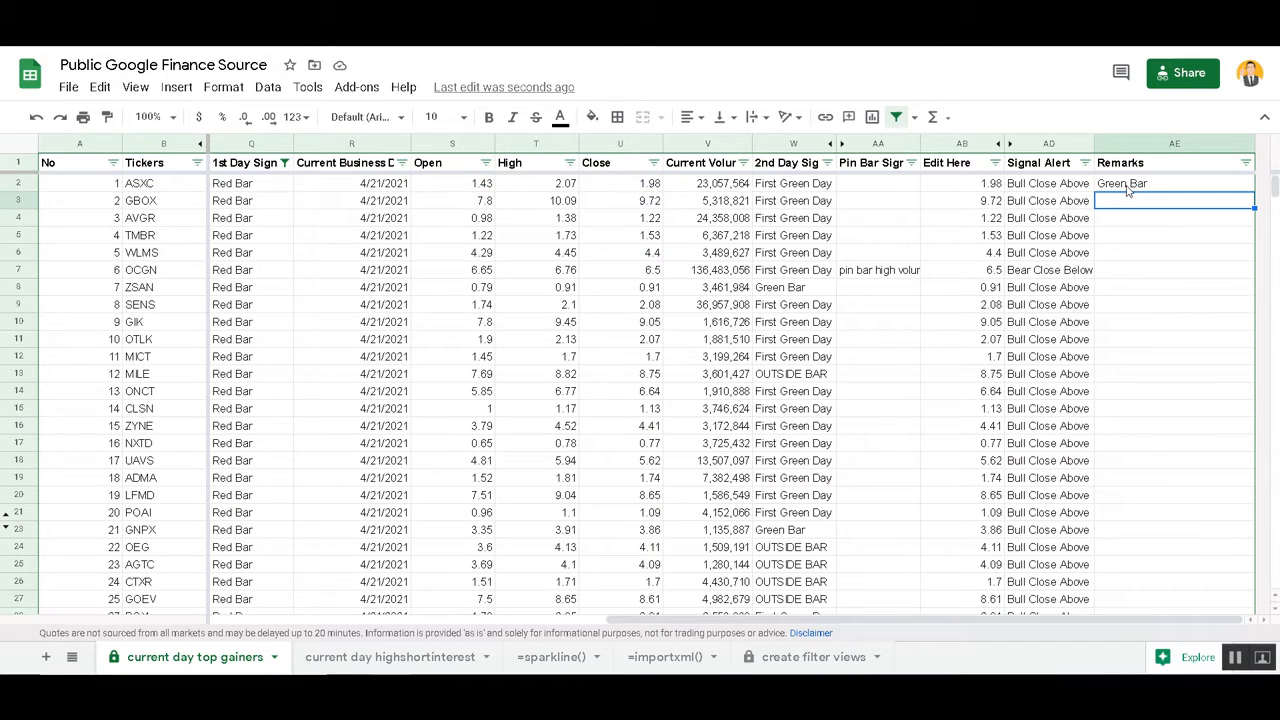
click(1127, 189)
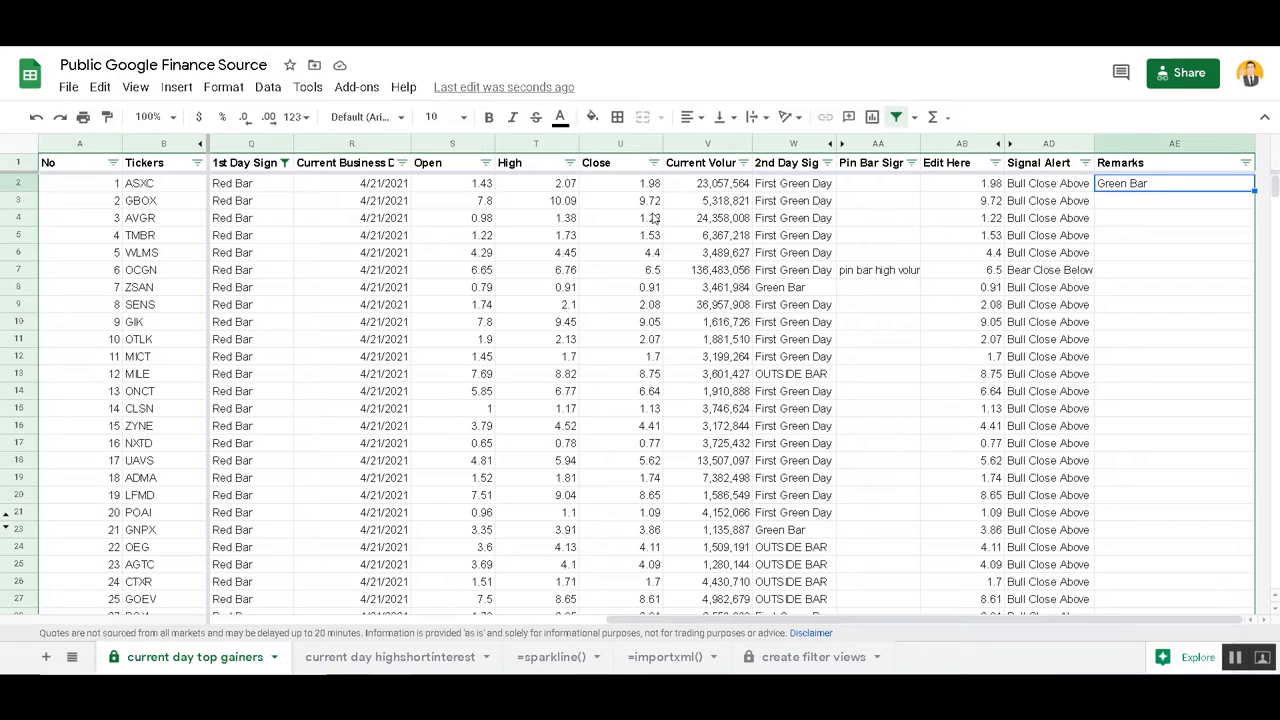
key(Left)
key(Left)
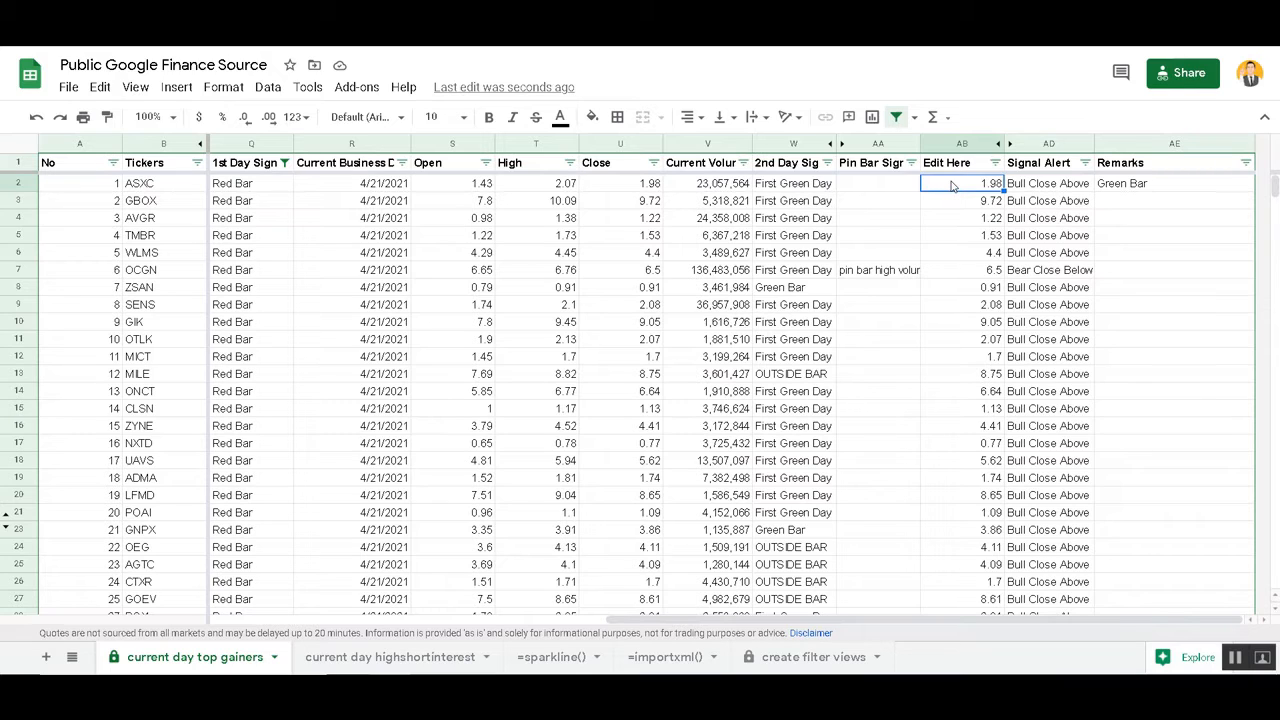
click(1110, 189)
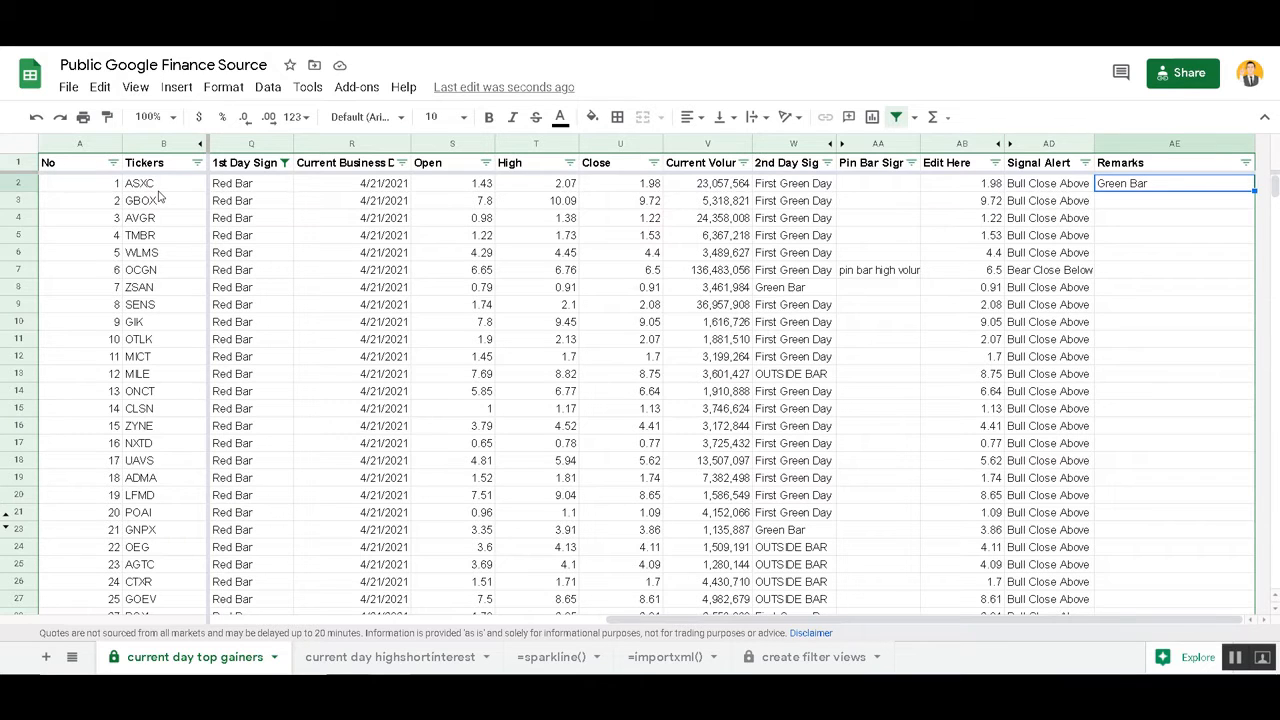
- Switch to the stock charting app and move the red horizontal line on the ASXC charts down to the recent high at 2.064
key(alt+Tab)
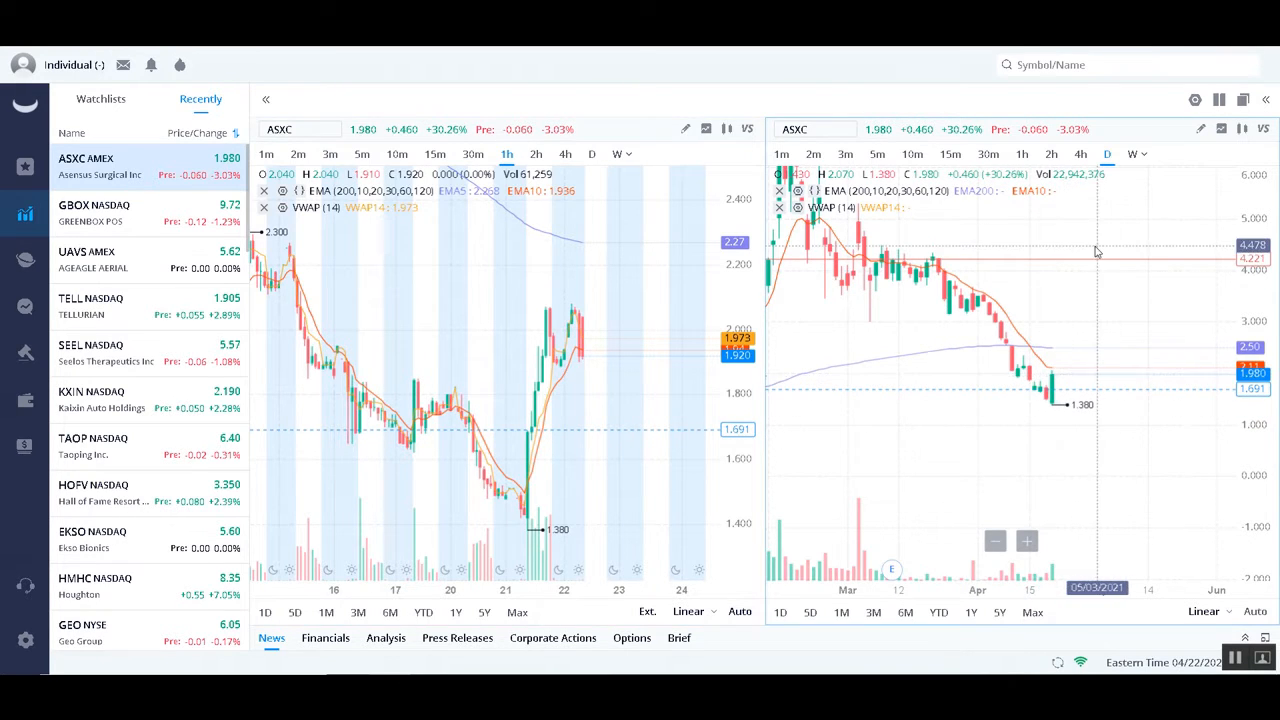
drag(1098, 258, 1106, 373)
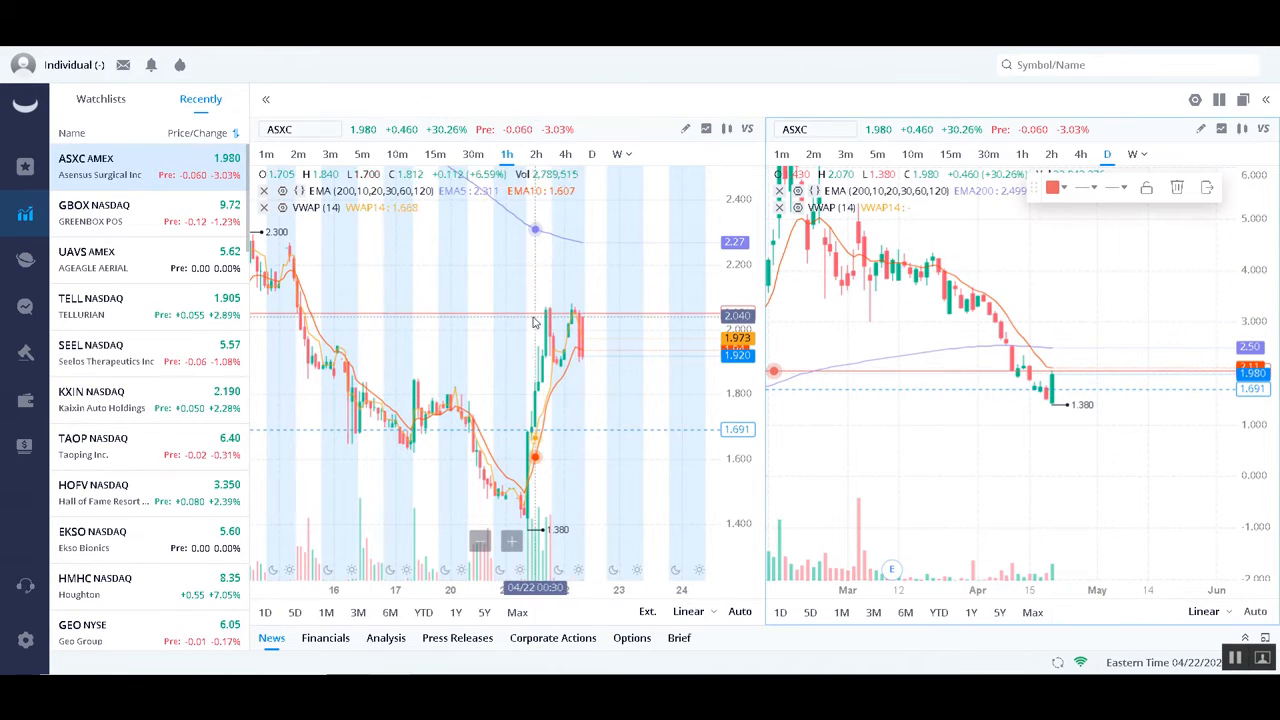
drag(534, 317, 537, 313)
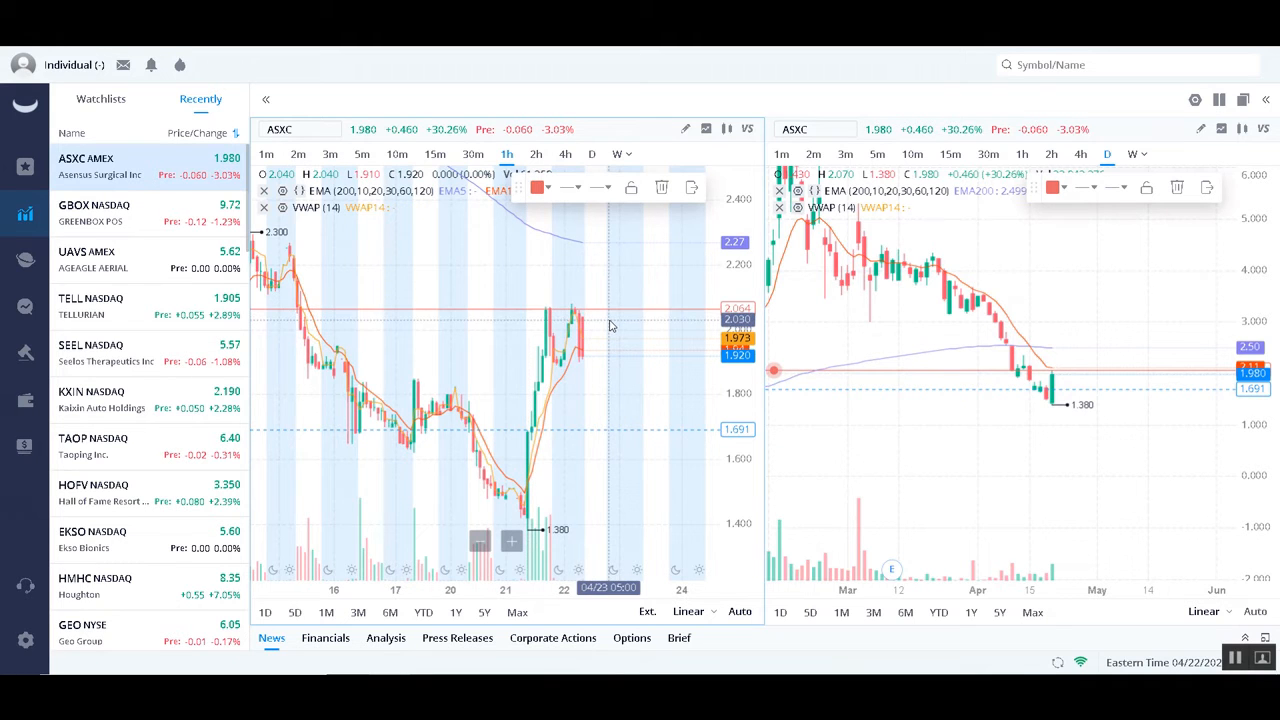
click(604, 266)
- Add a horizontal line at 1.422 near the recent low of ASXC's hourly chart
click(684, 131)
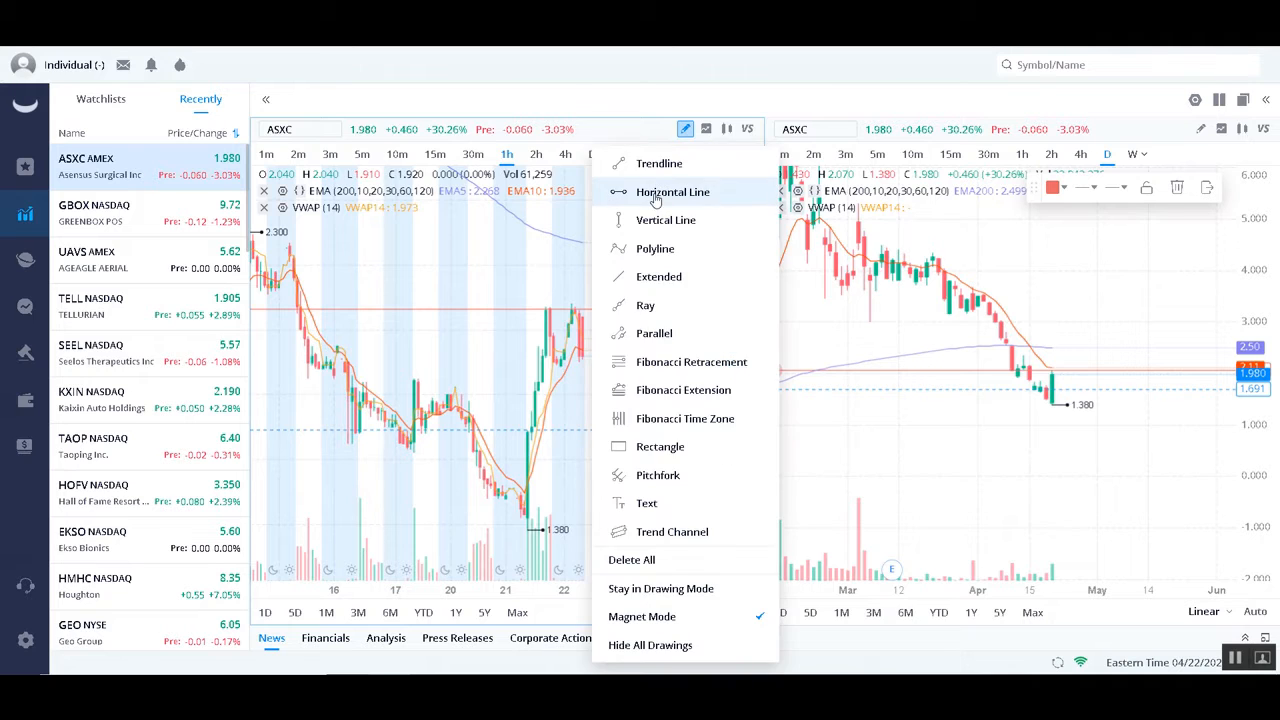
click(672, 190)
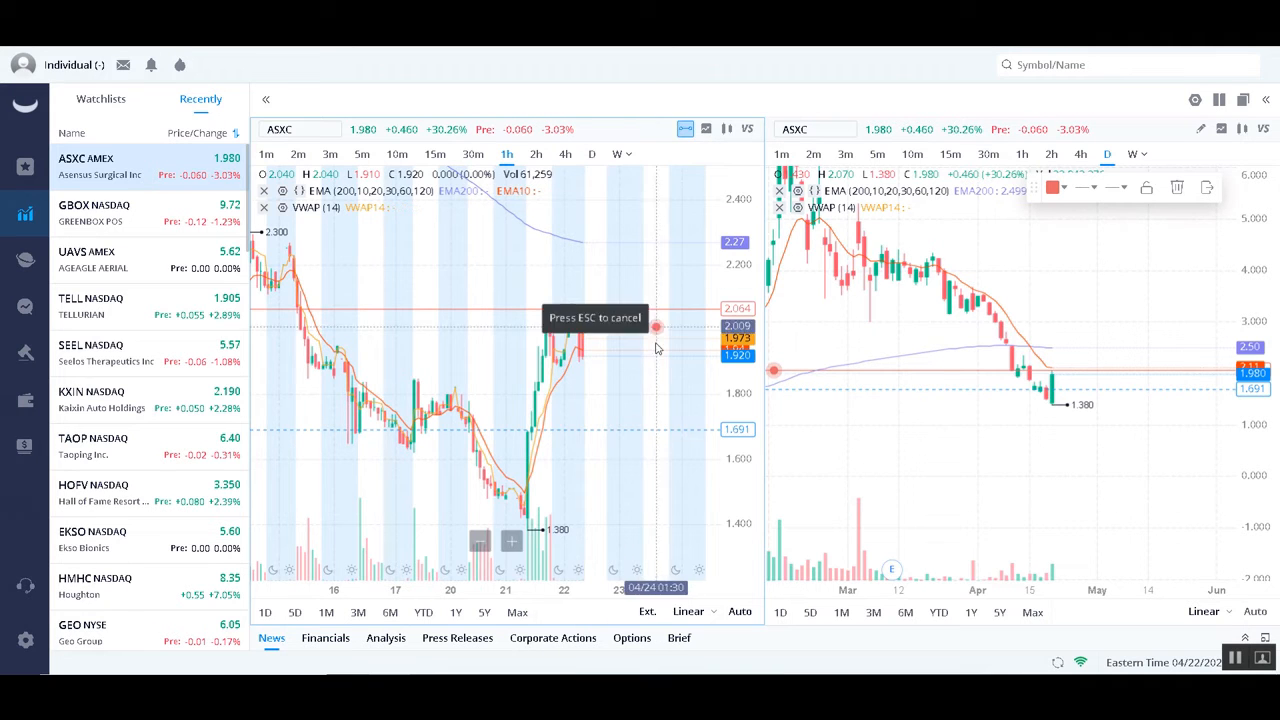
click(627, 521)
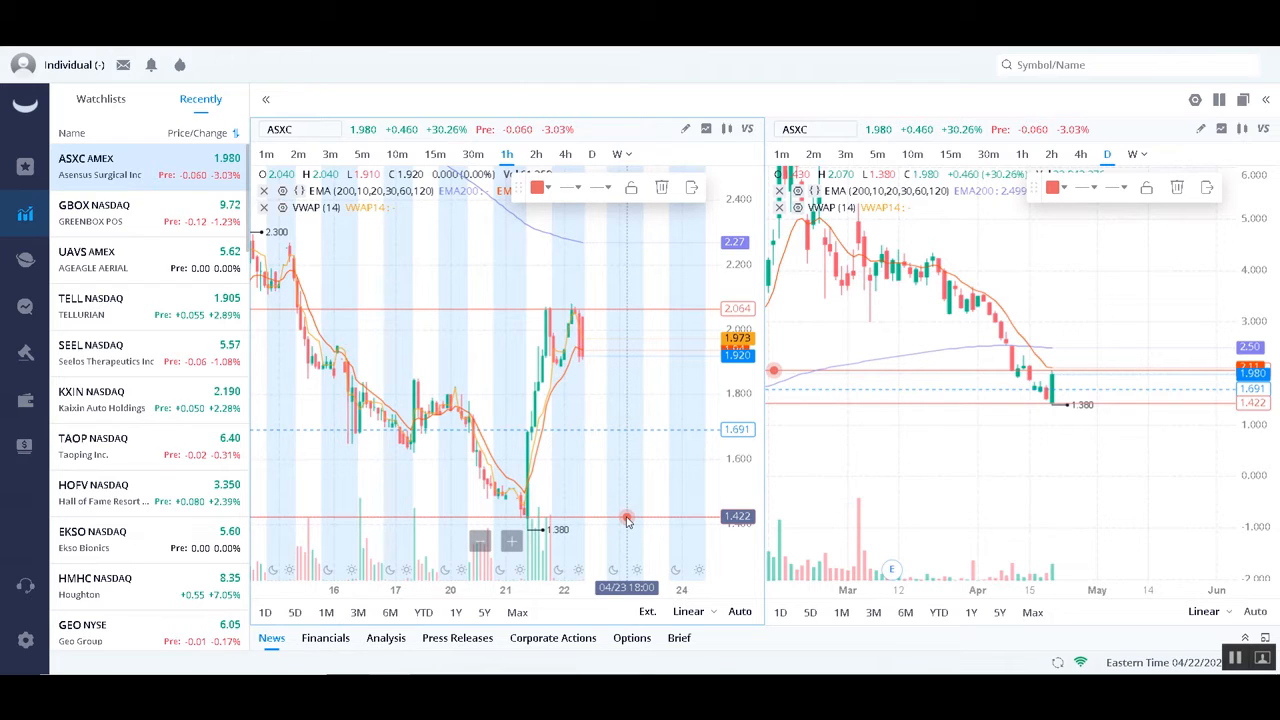
- Move the blue dashed horizontal line on ASXC's hourly chart up to 1.846
click(608, 431)
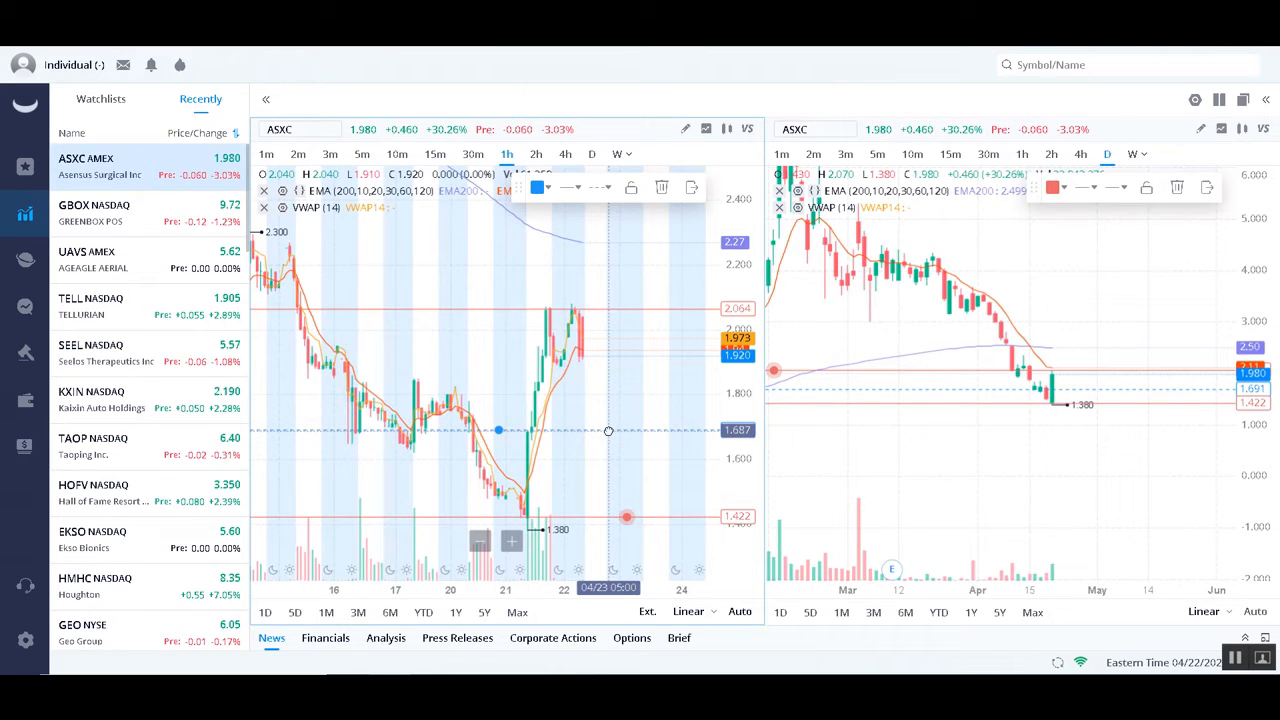
drag(608, 431, 607, 380)
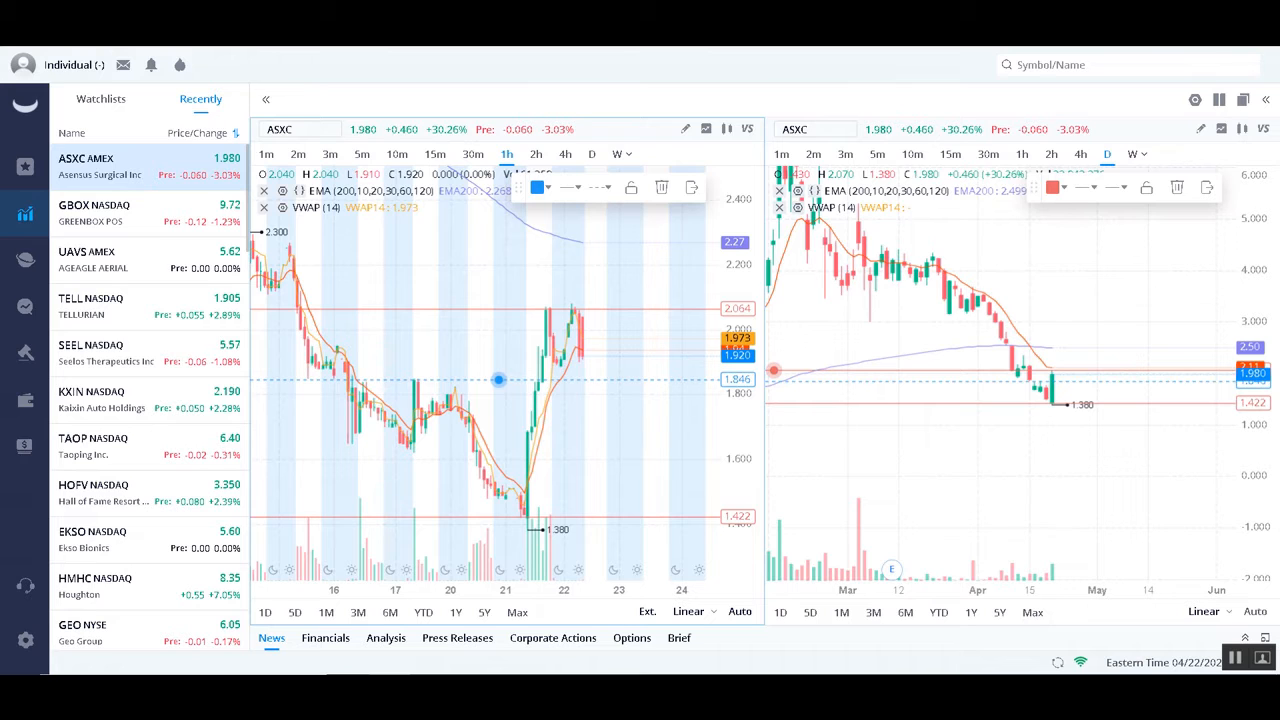
click(499, 396)
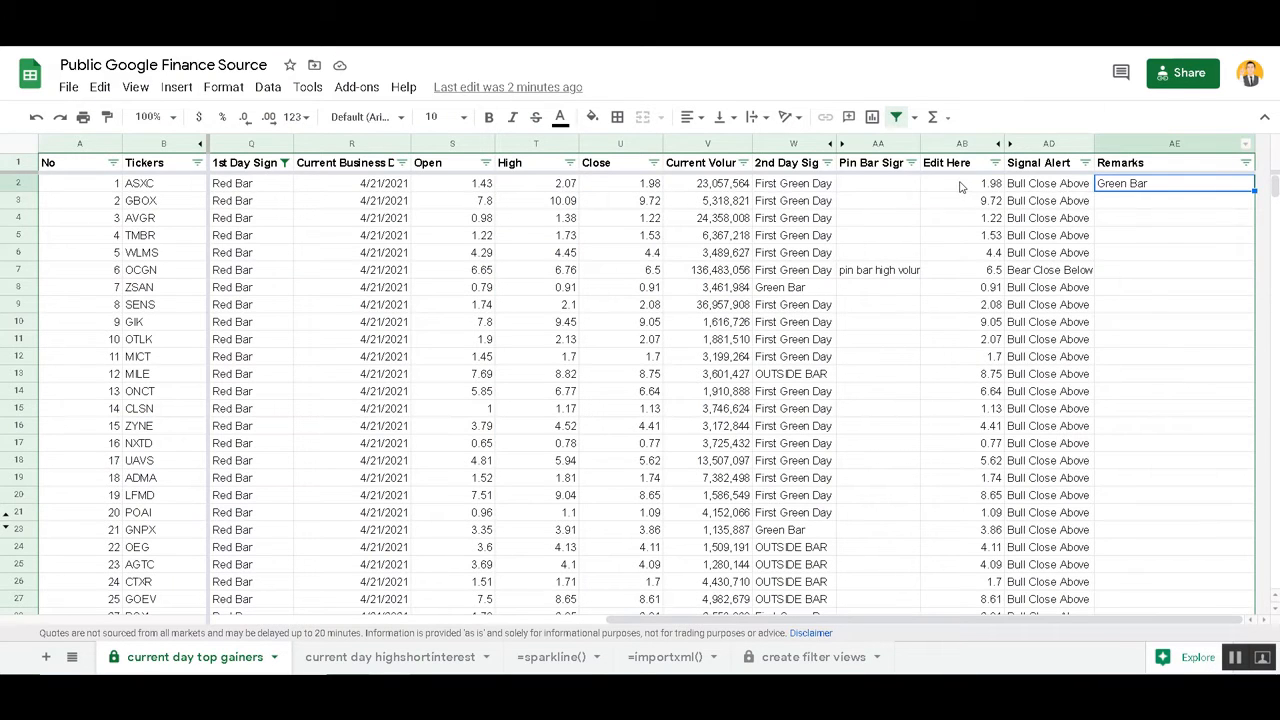
- Back in the spreadsheet, set ASXC's price in Edit Here cell AB2 to 1.85
click(960, 184)
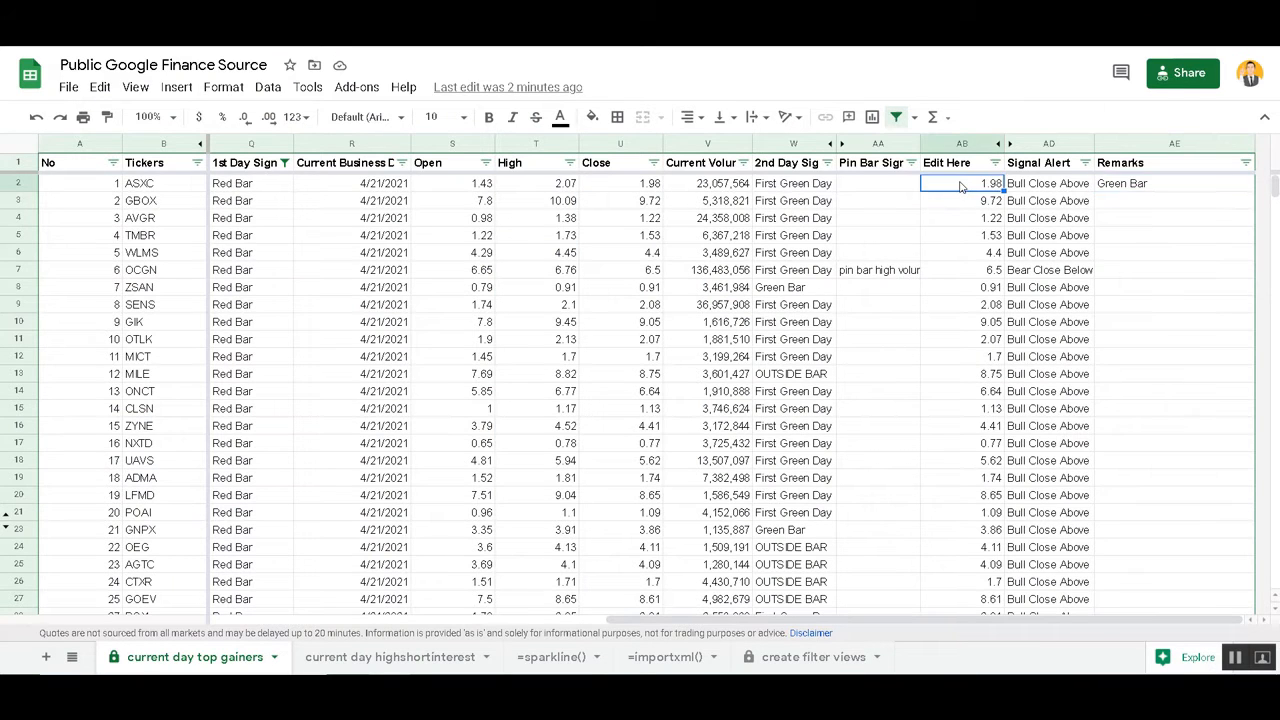
text(1.85)
key(Return)
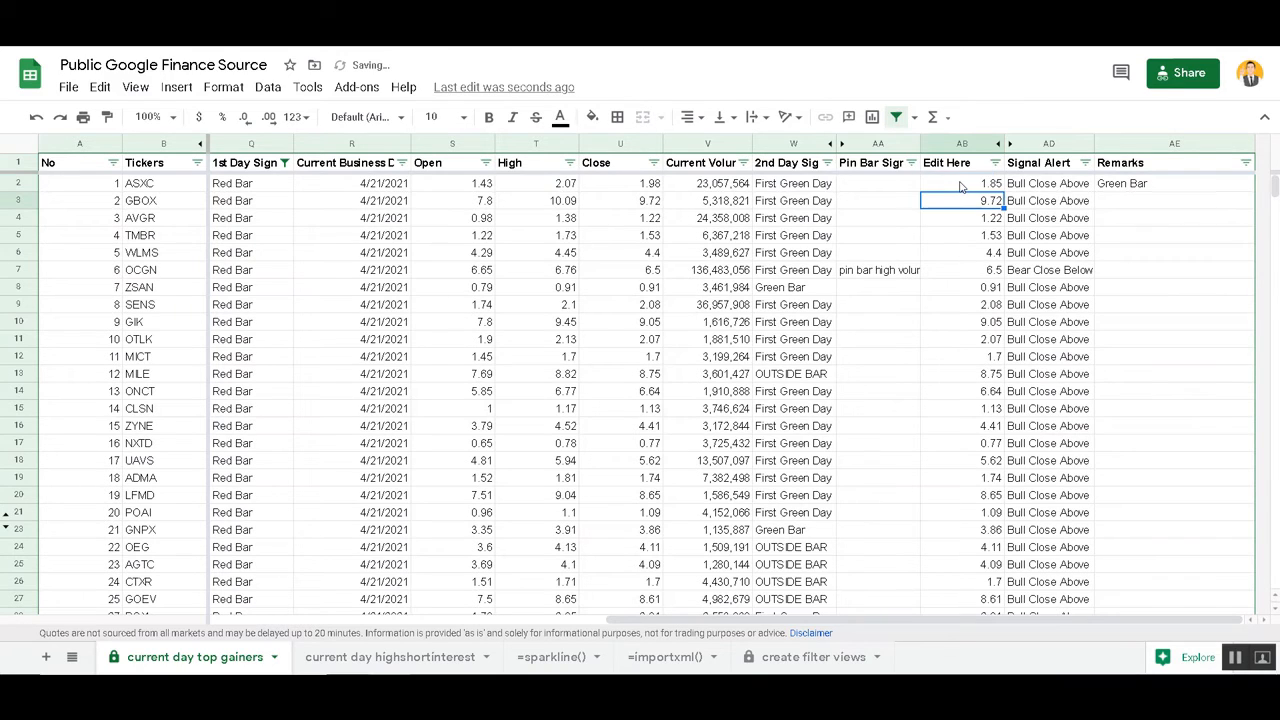
- Compare ASXC's edited price in AB2 with its Remarks result in AE2 and its close price in U2
click(960, 186)
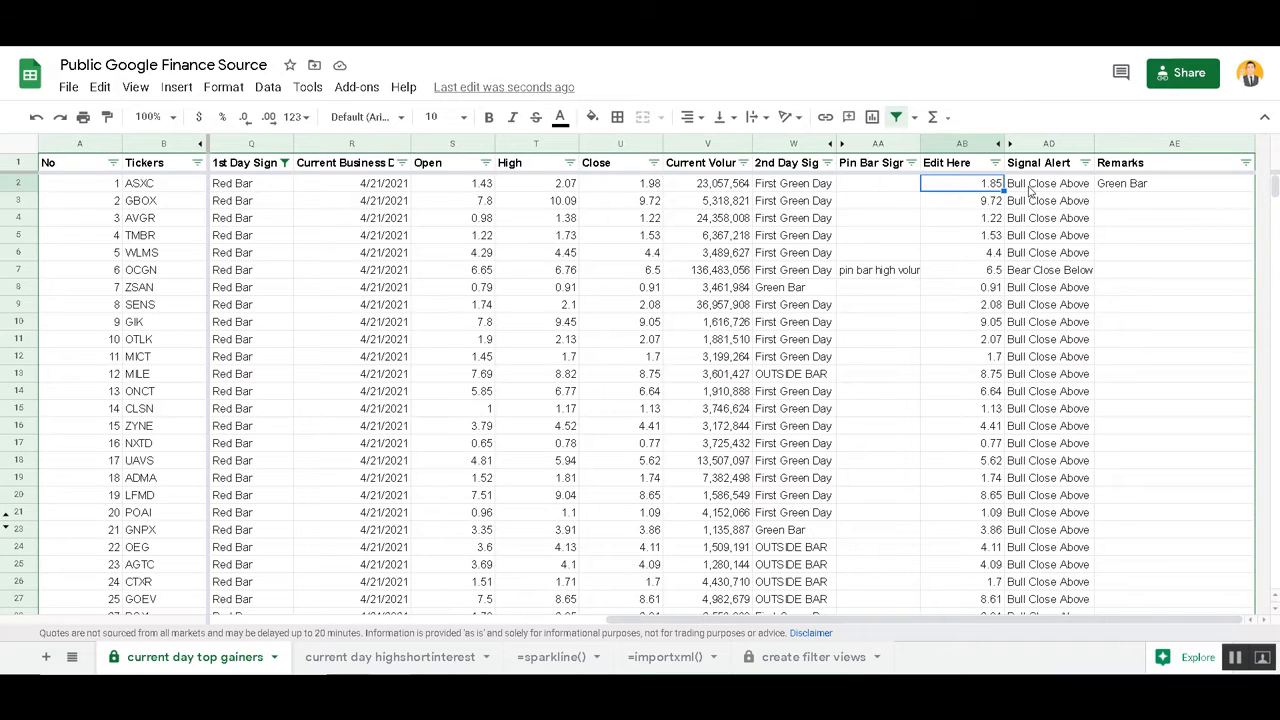
click(1155, 189)
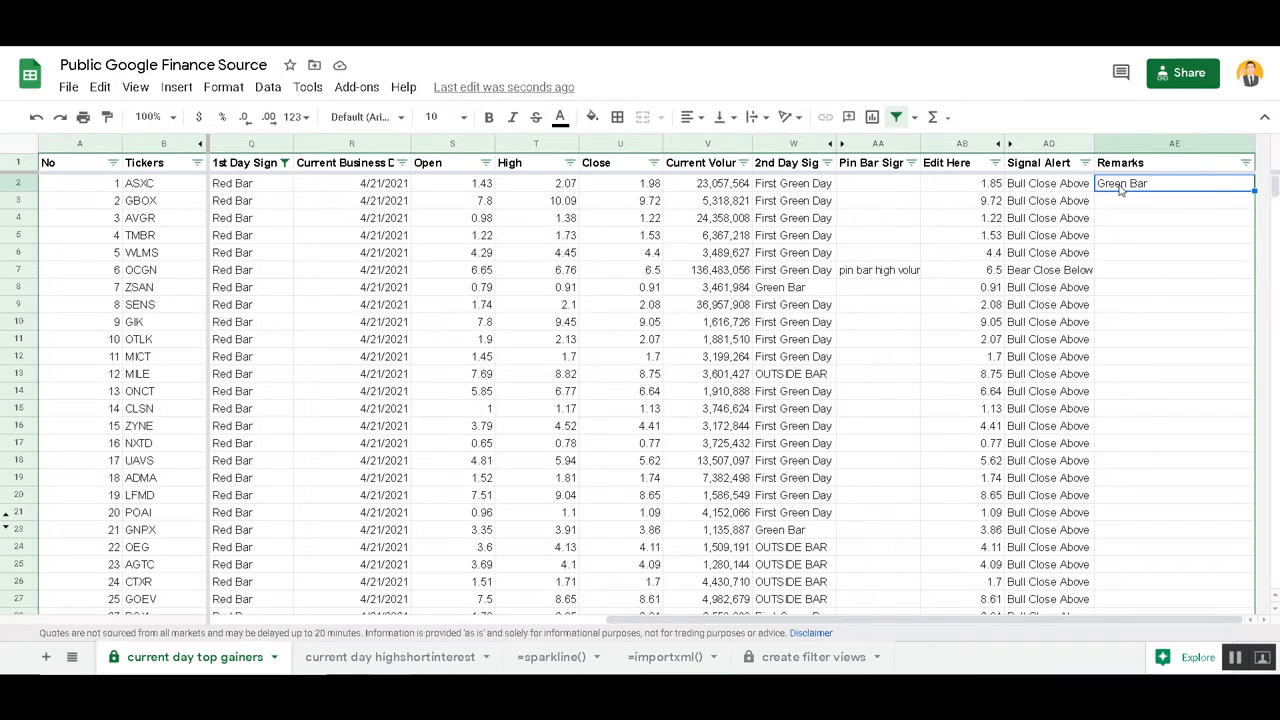
click(990, 186)
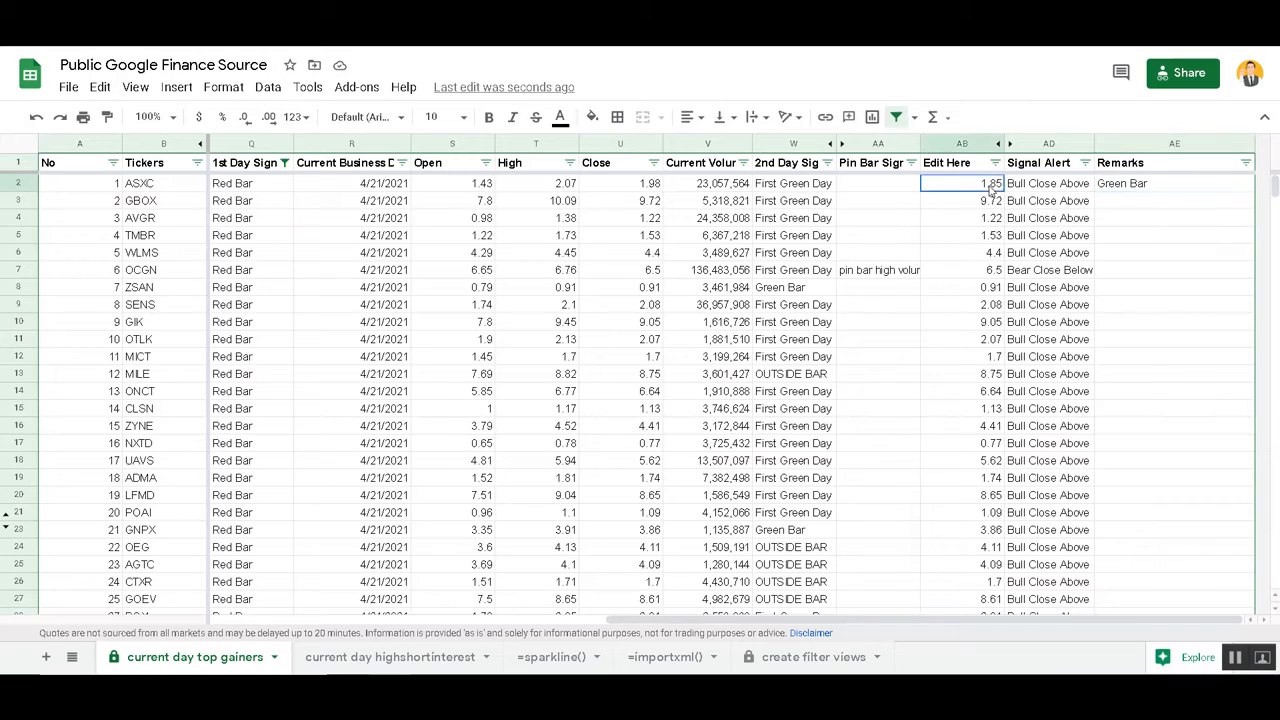
click(1176, 193)
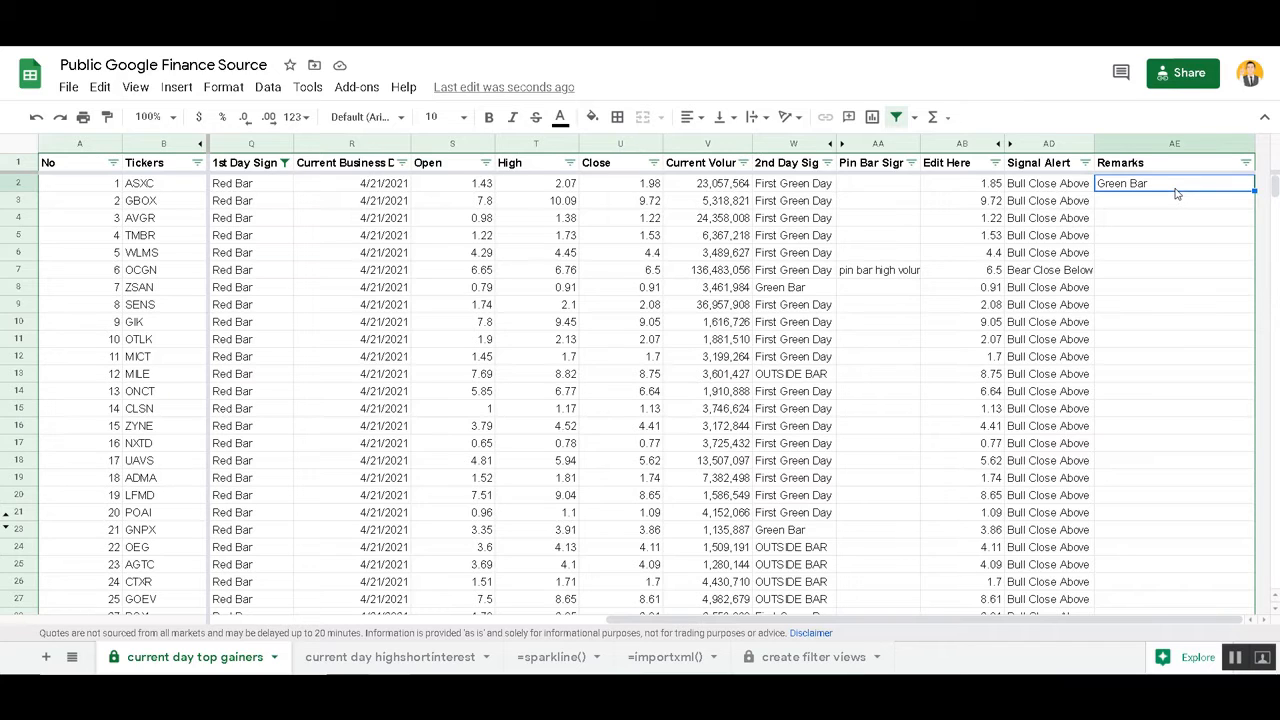
click(629, 186)
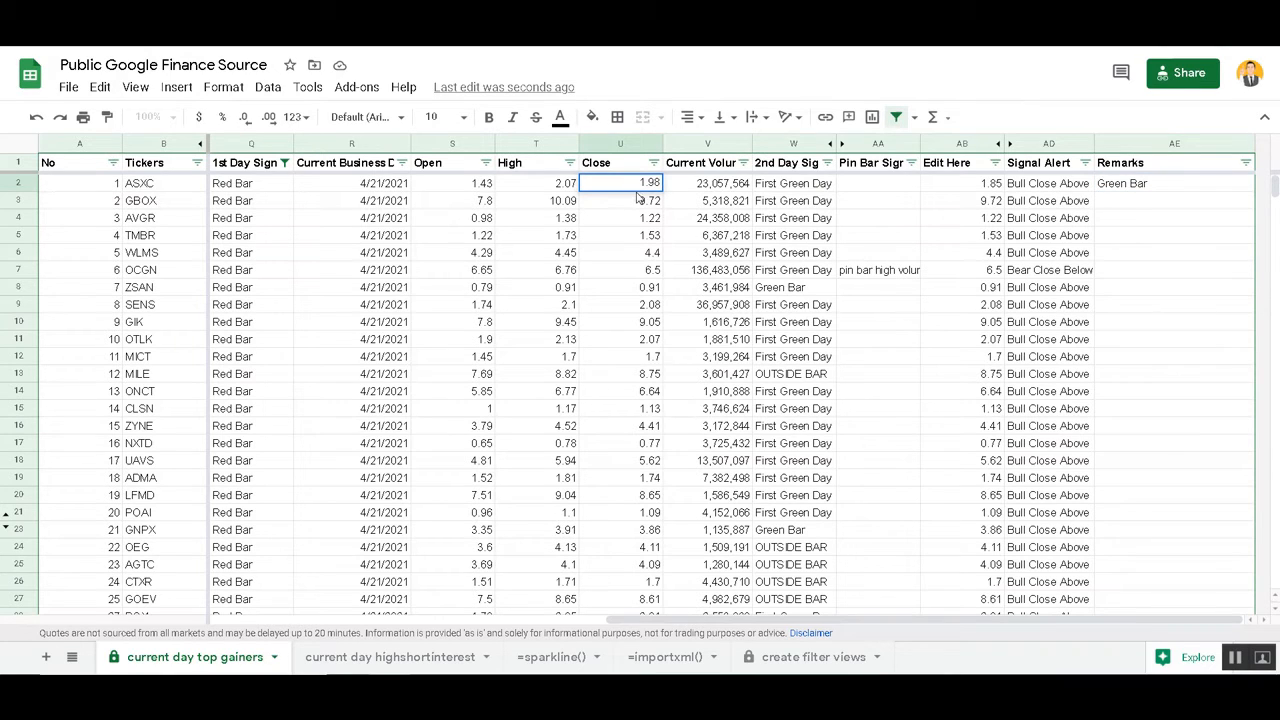
click(640, 204)
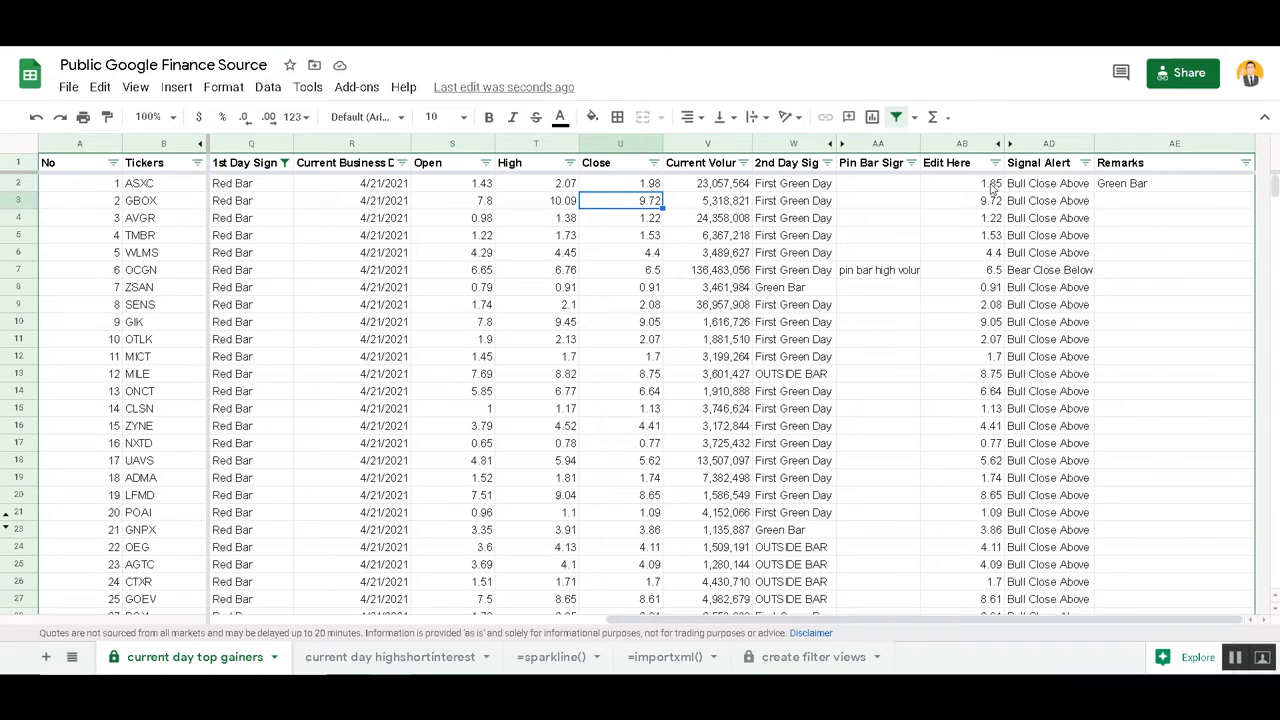
click(1149, 190)
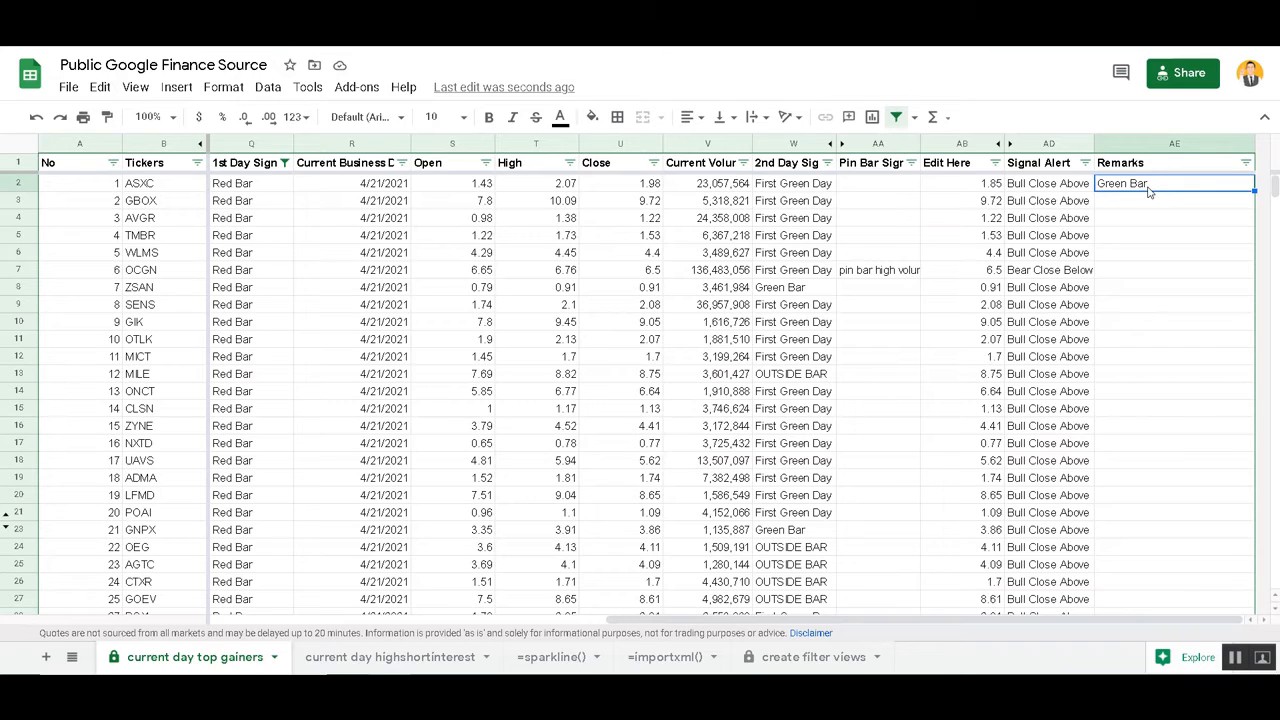
click(613, 188)
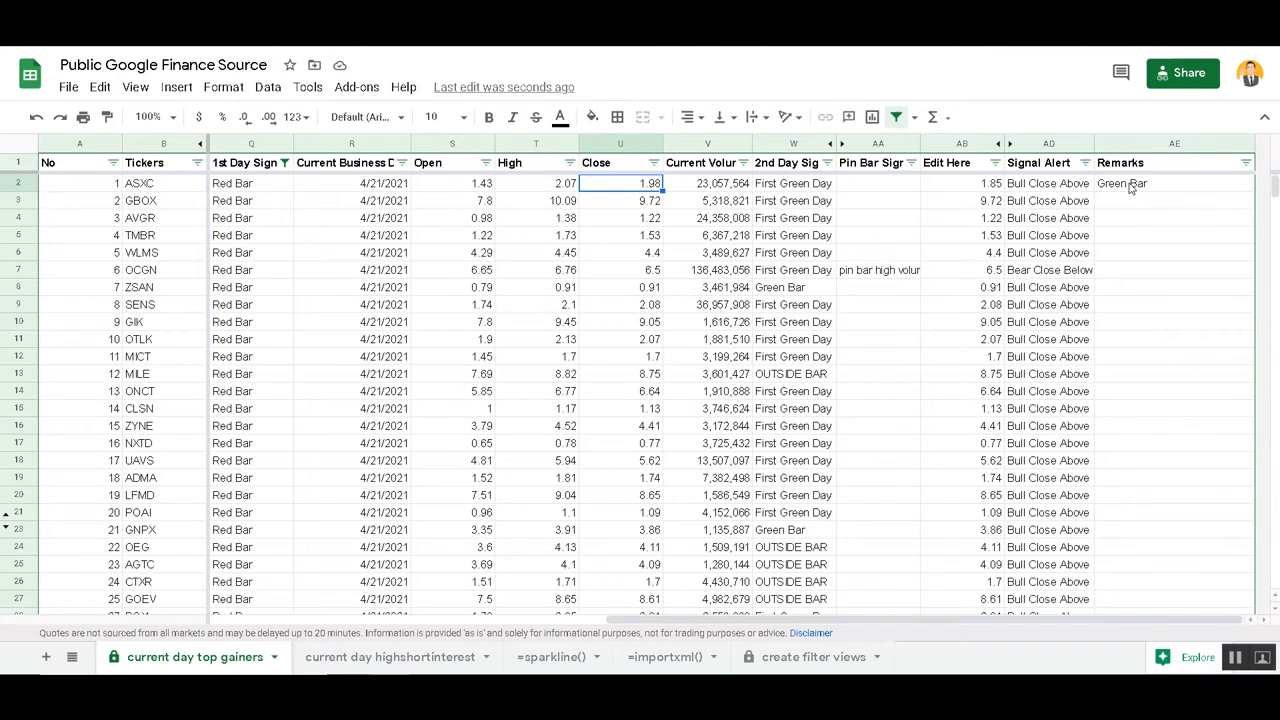
right_click(1190, 146)
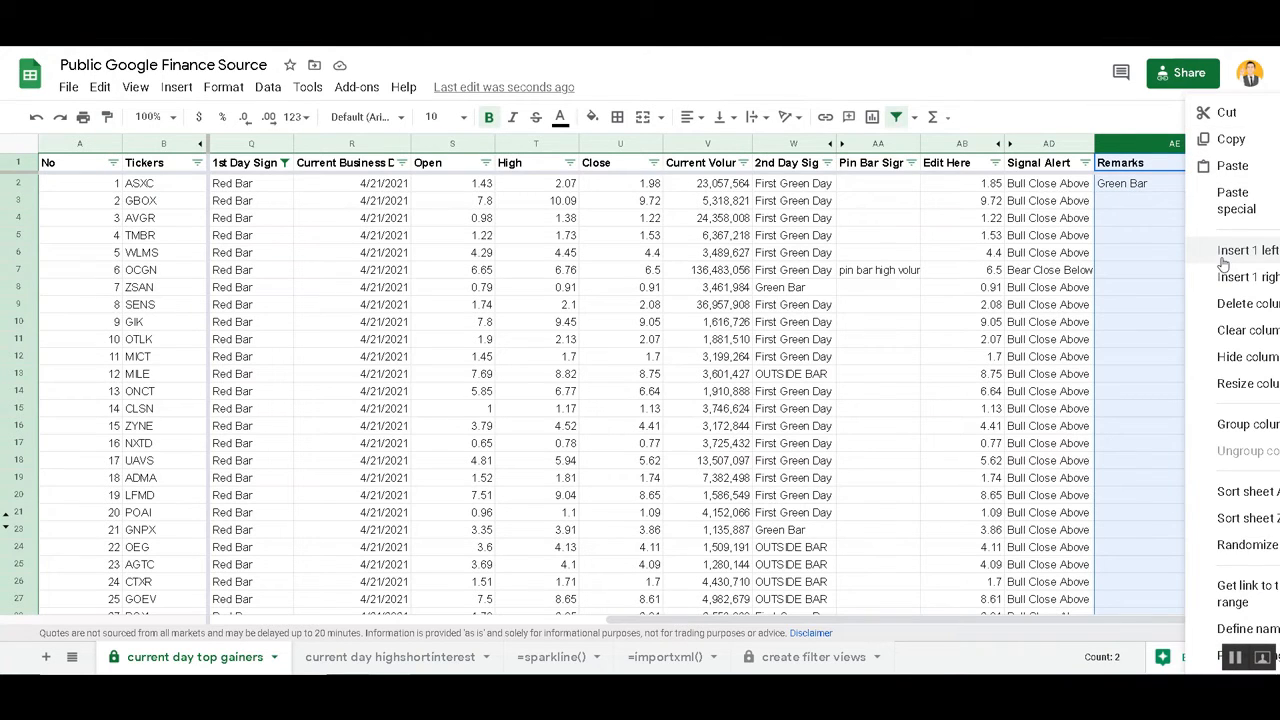
click(1222, 258)
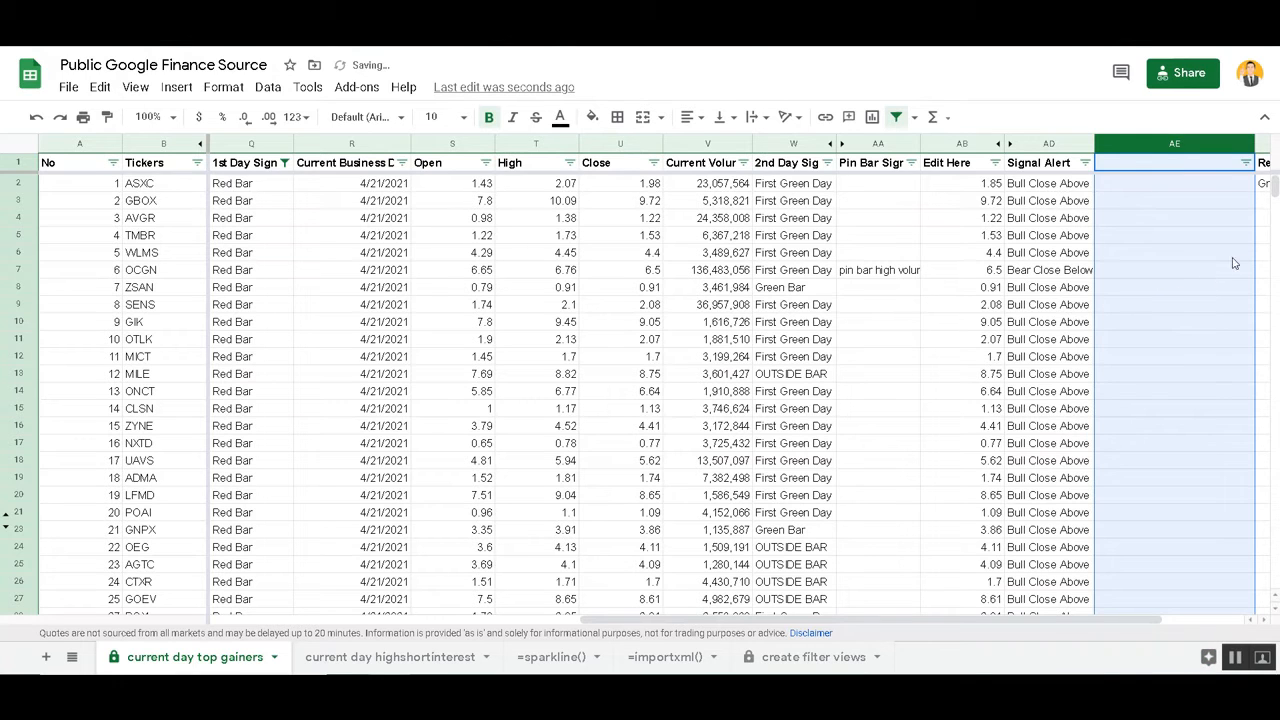
key(ctrl+z)
- Insert a new column after the Remarks column and give it the header "Alert" in AF1
right_click(1175, 146)
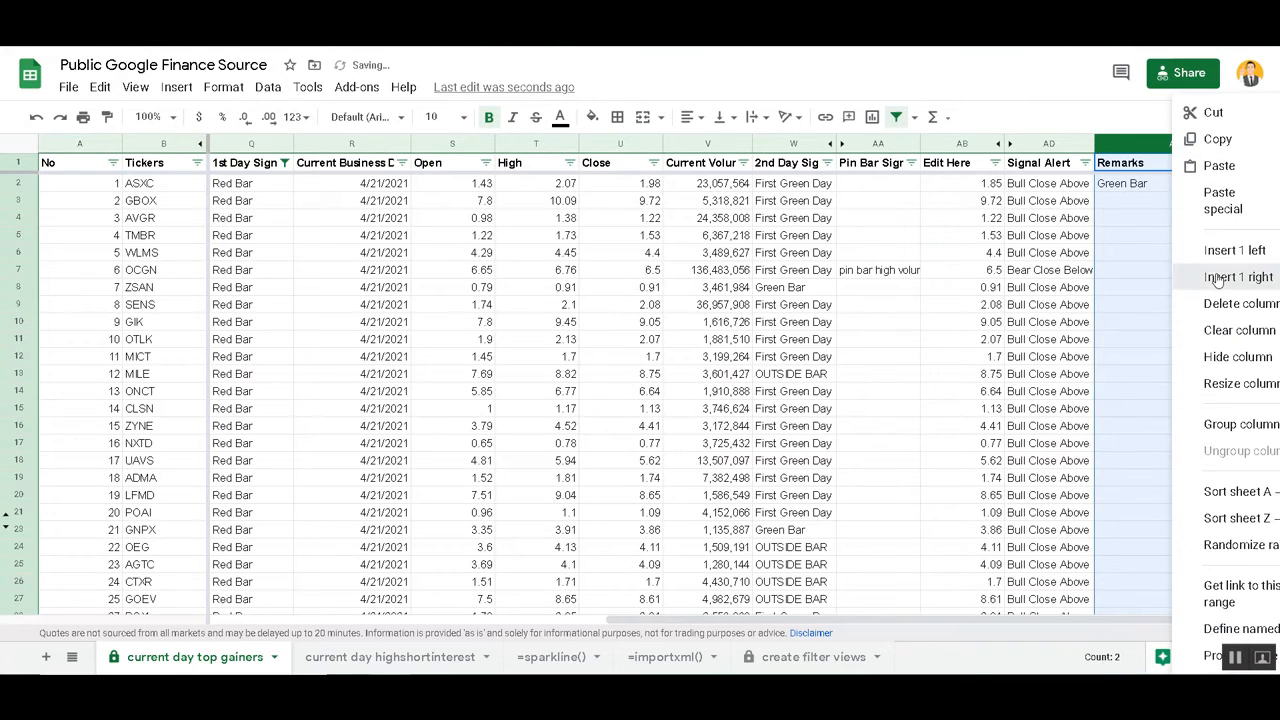
key(Return)
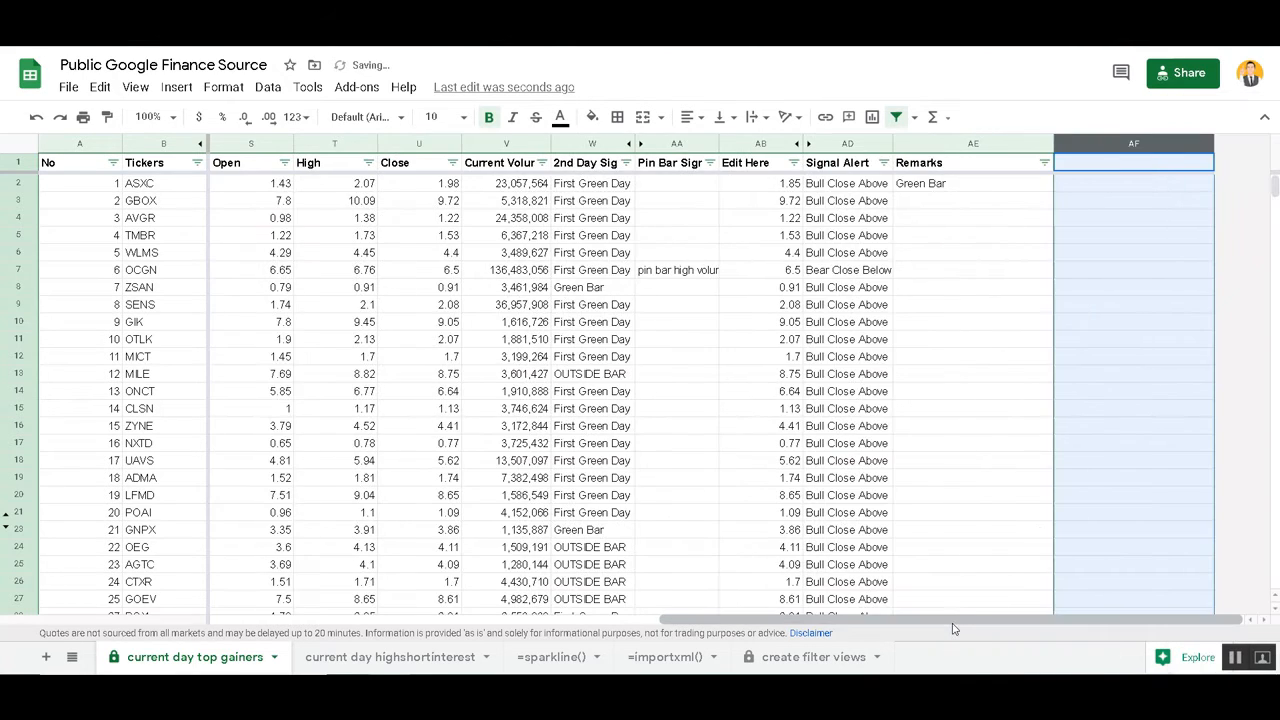
click(1077, 167)
text(Alert)
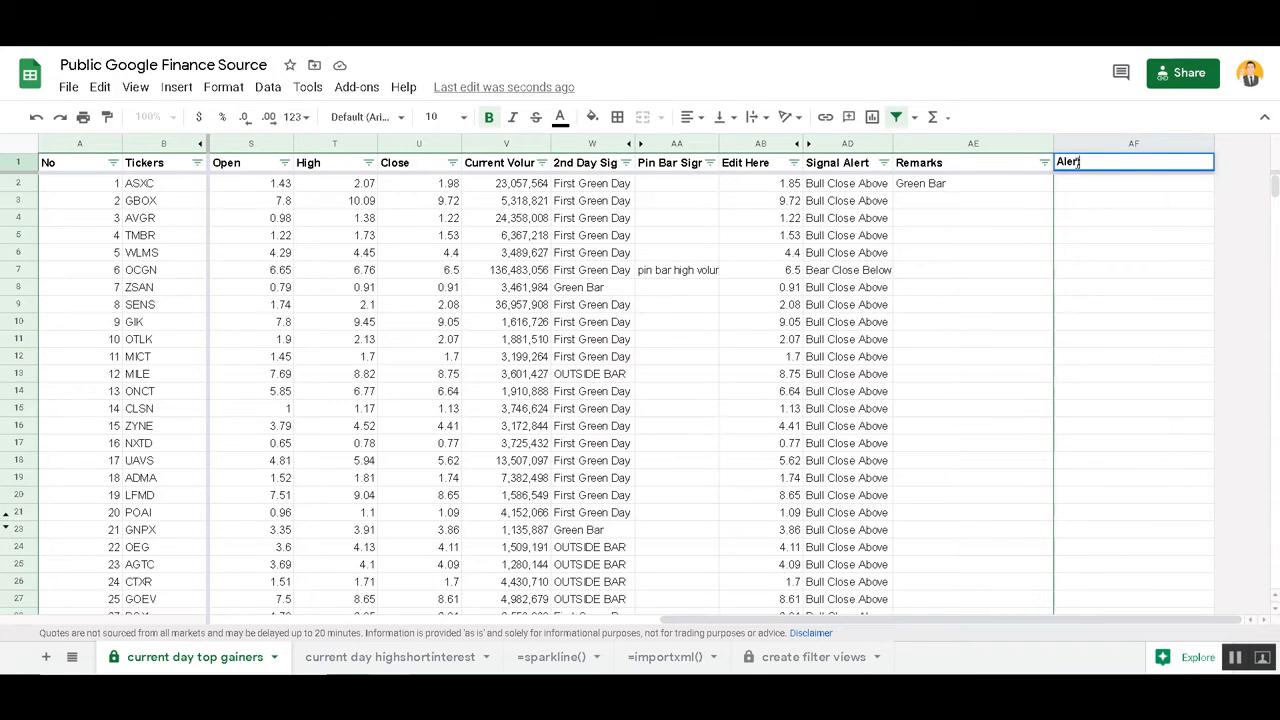
- Replace the content of ASXC's Remarks cell AE2 with =GOOGLEFINANCE(B2) and compare it with the Edit Here price in AB2
click(988, 184)
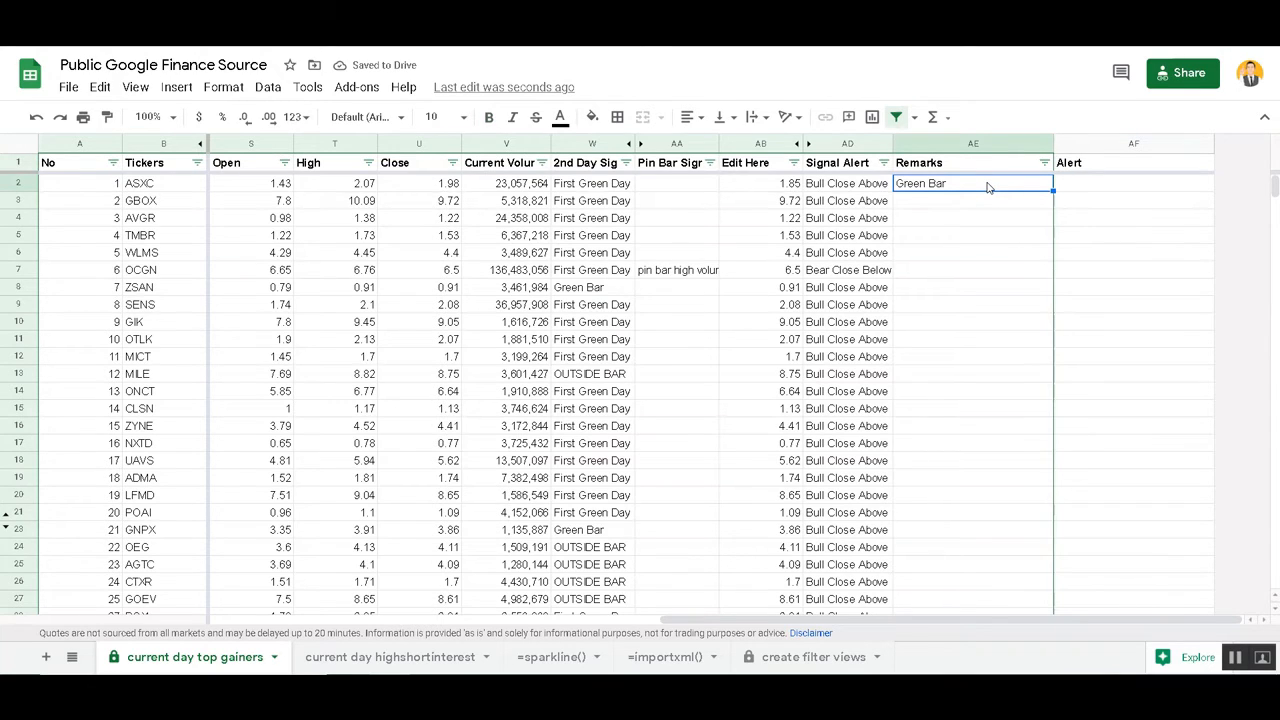
text(=)
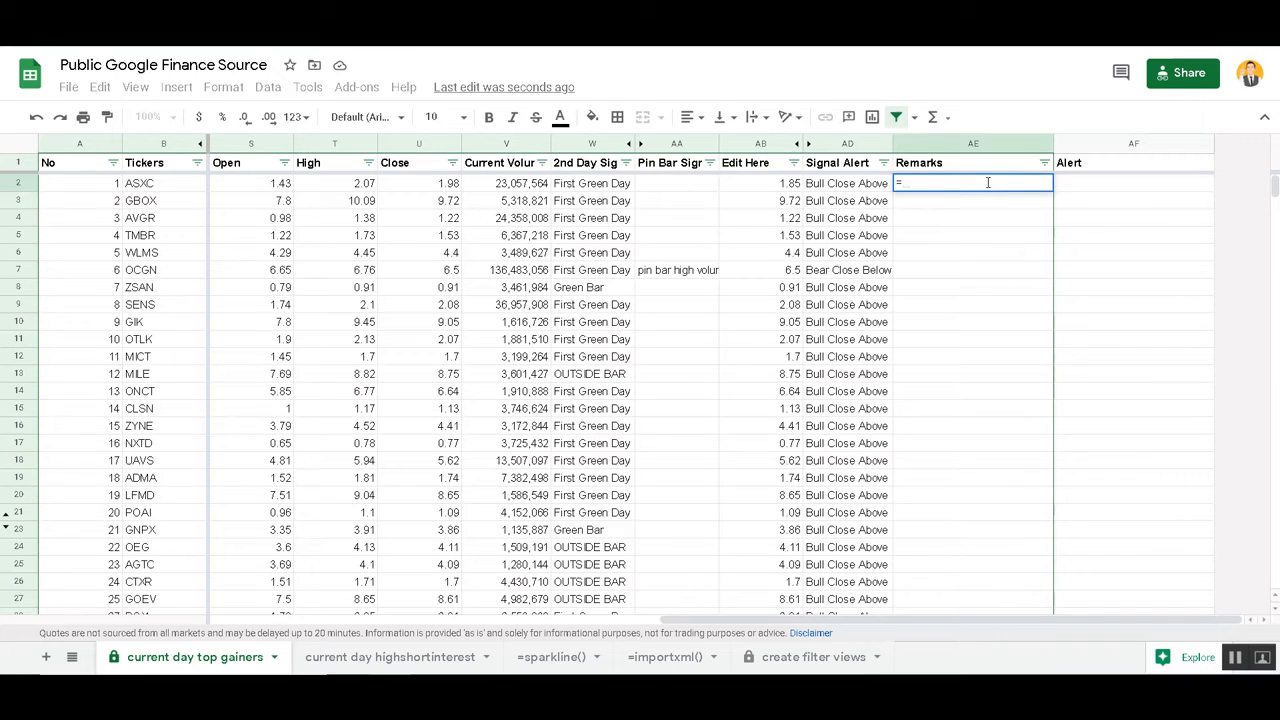
text(G)
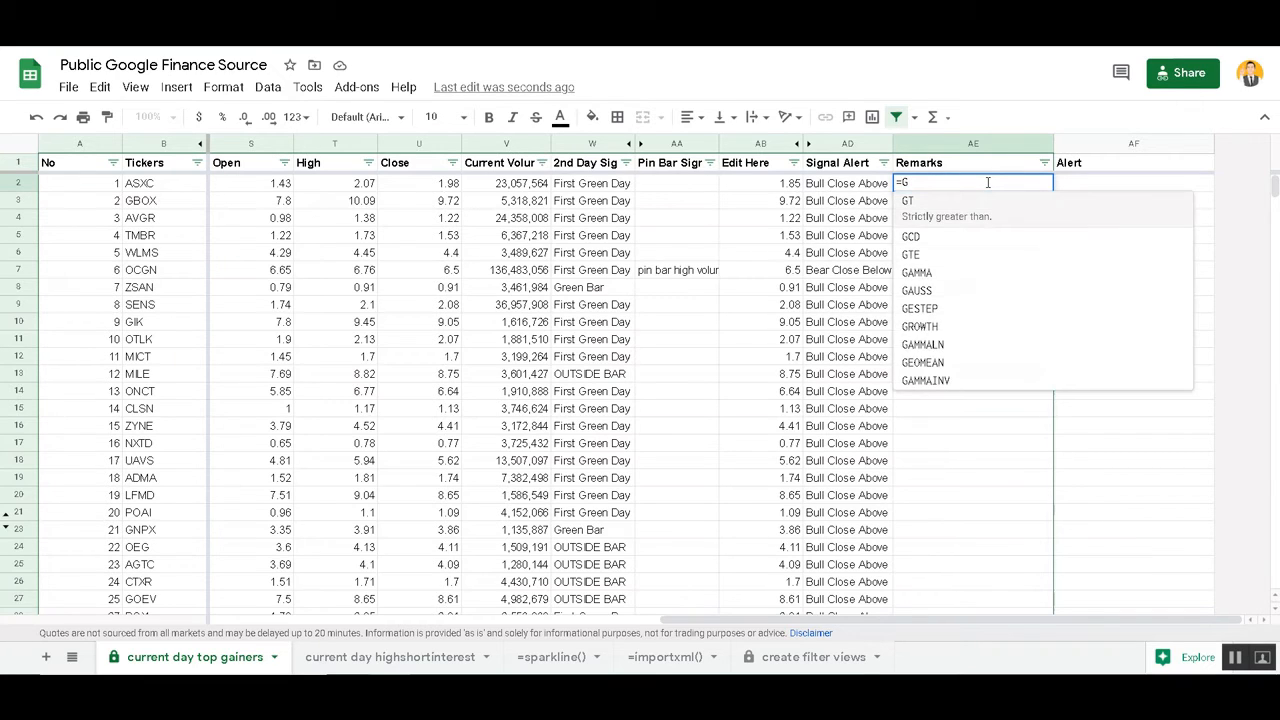
text(oo)
click(962, 222)
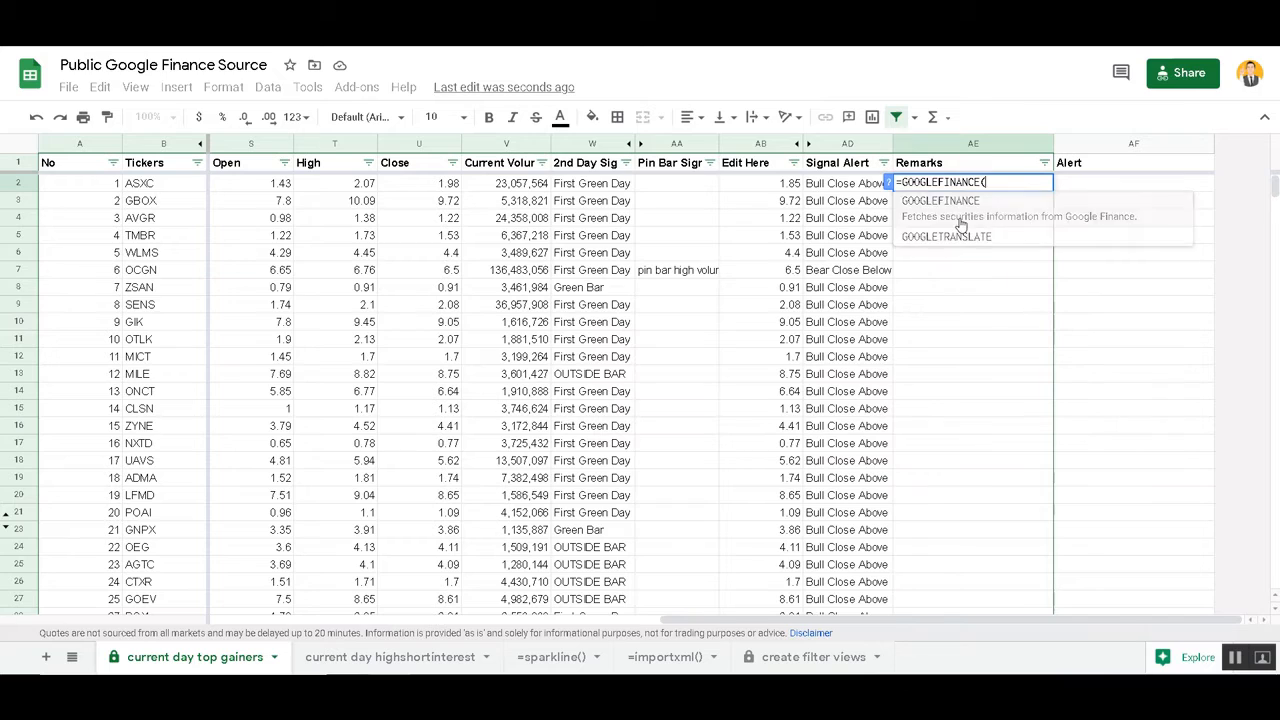
click(139, 188)
text())
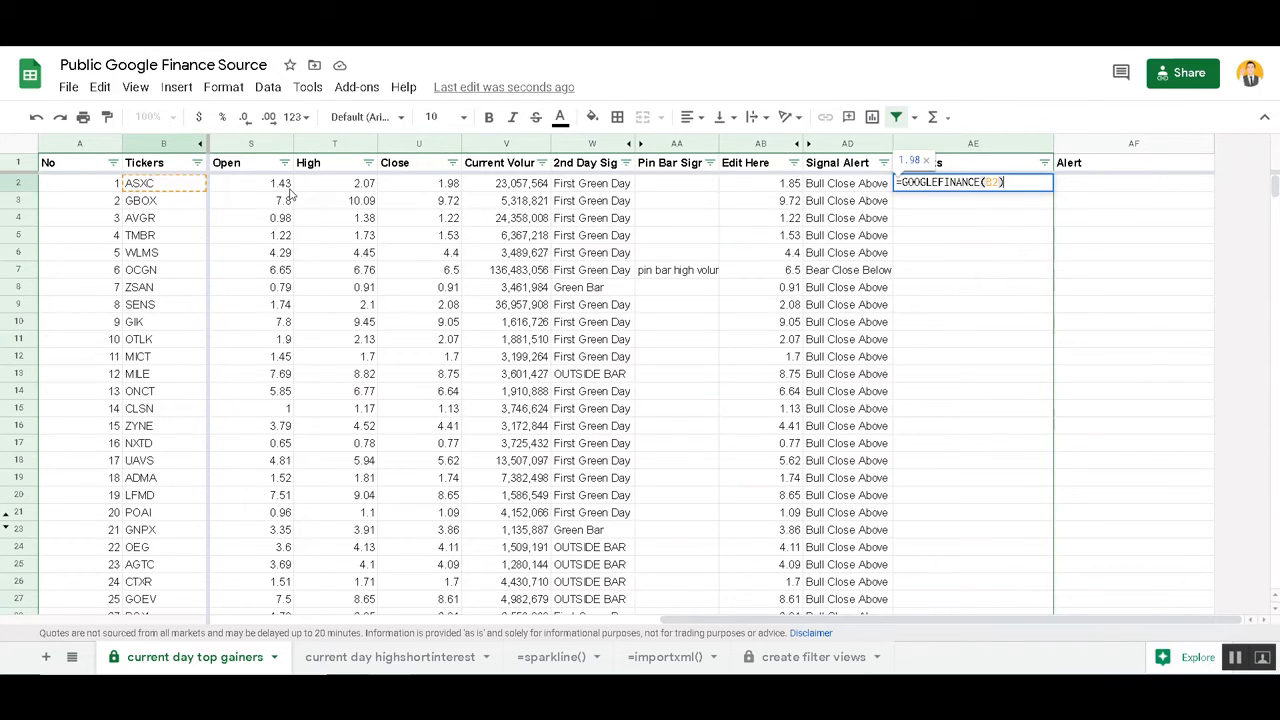
key(Return)
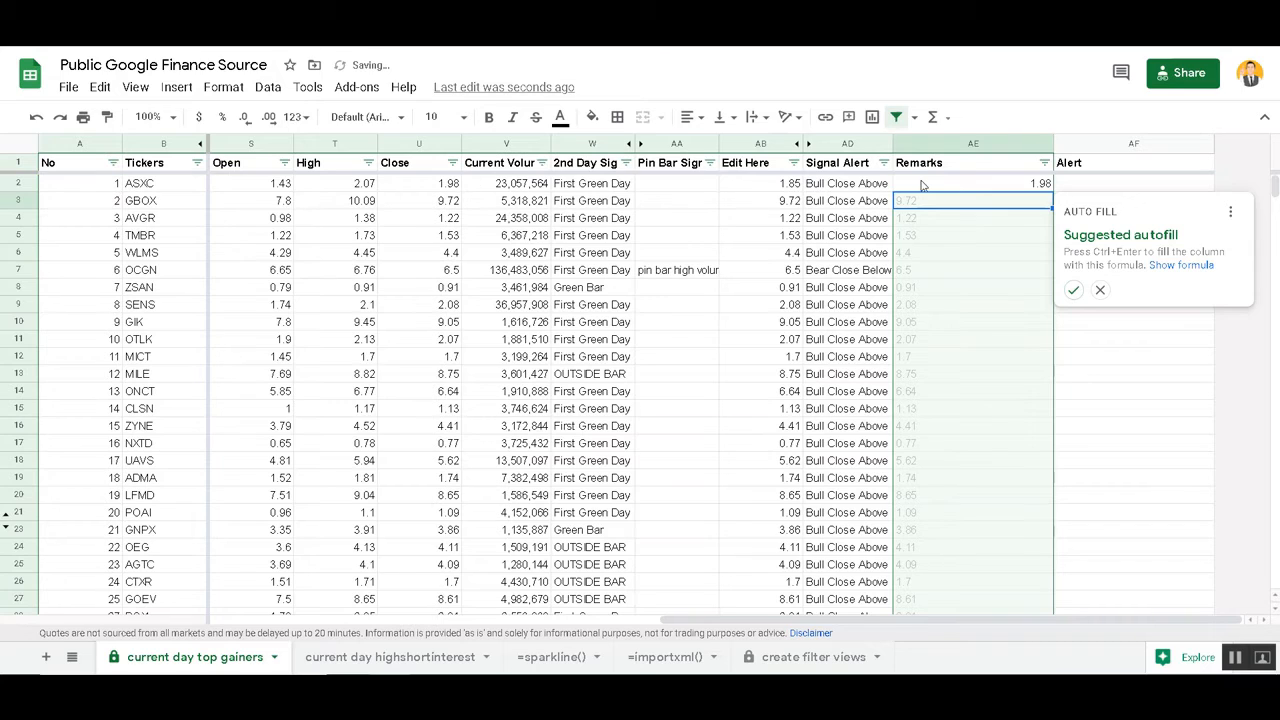
click(925, 186)
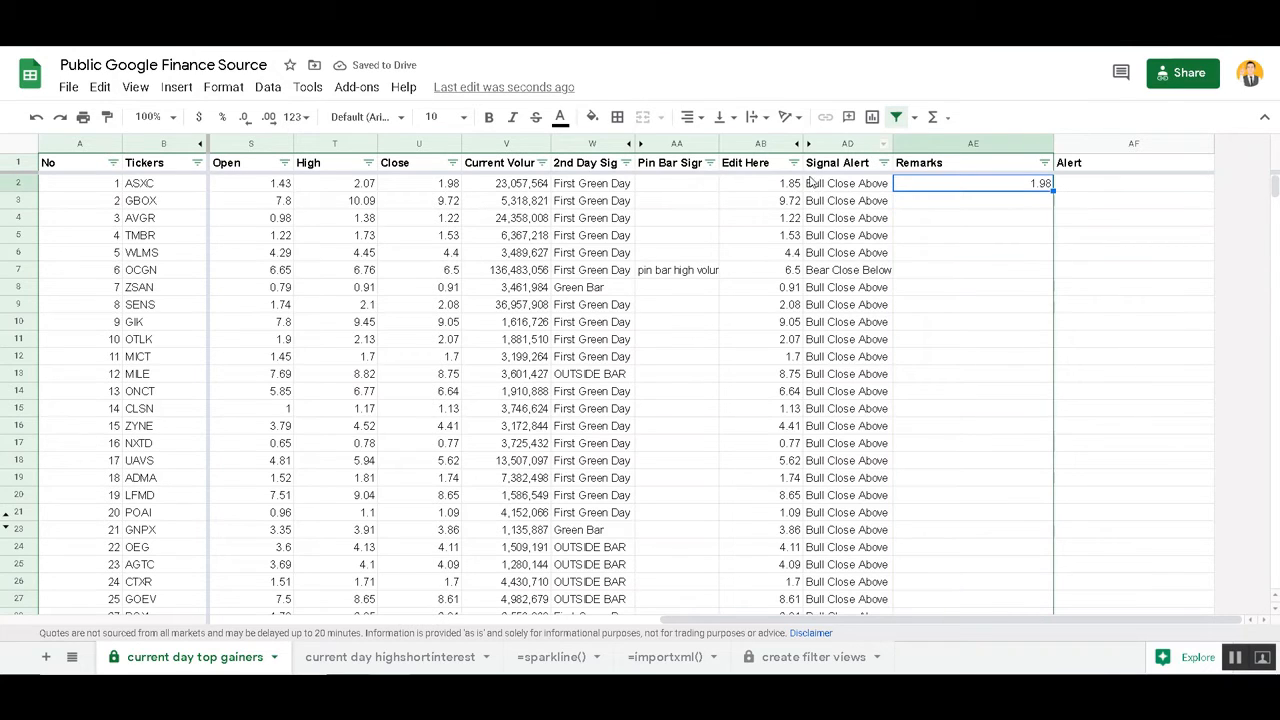
click(773, 185)
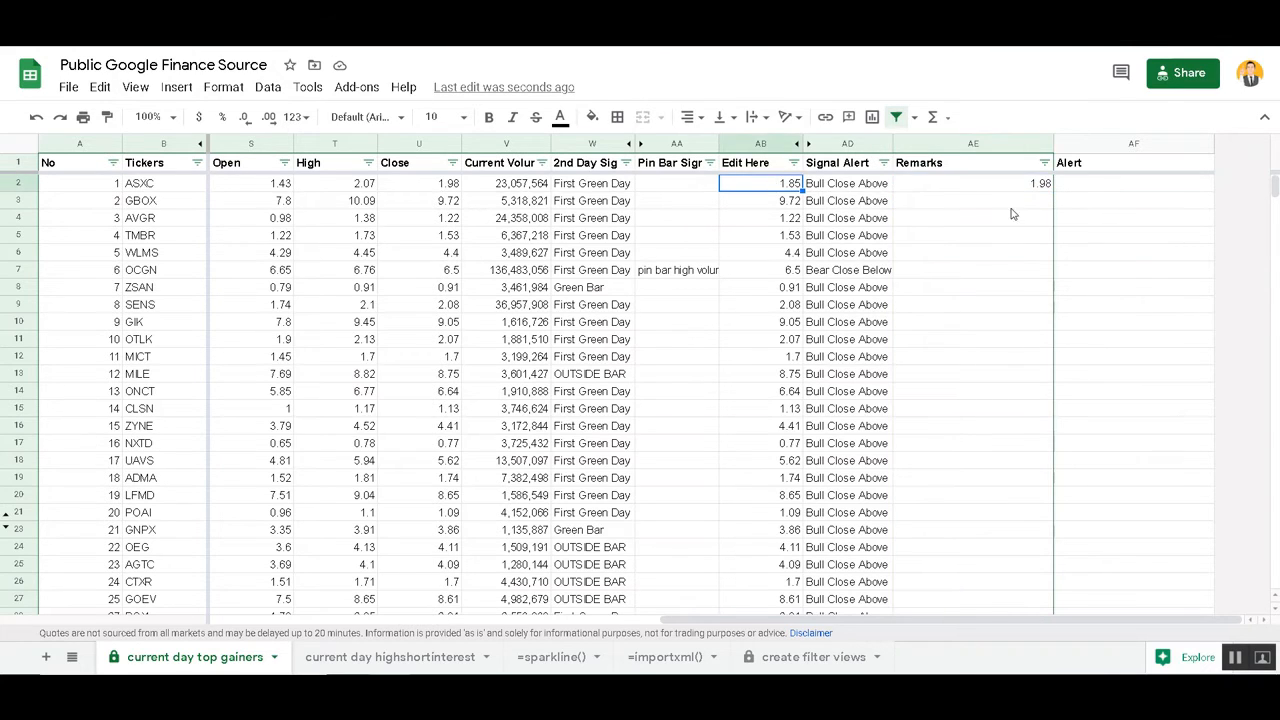
click(1001, 184)
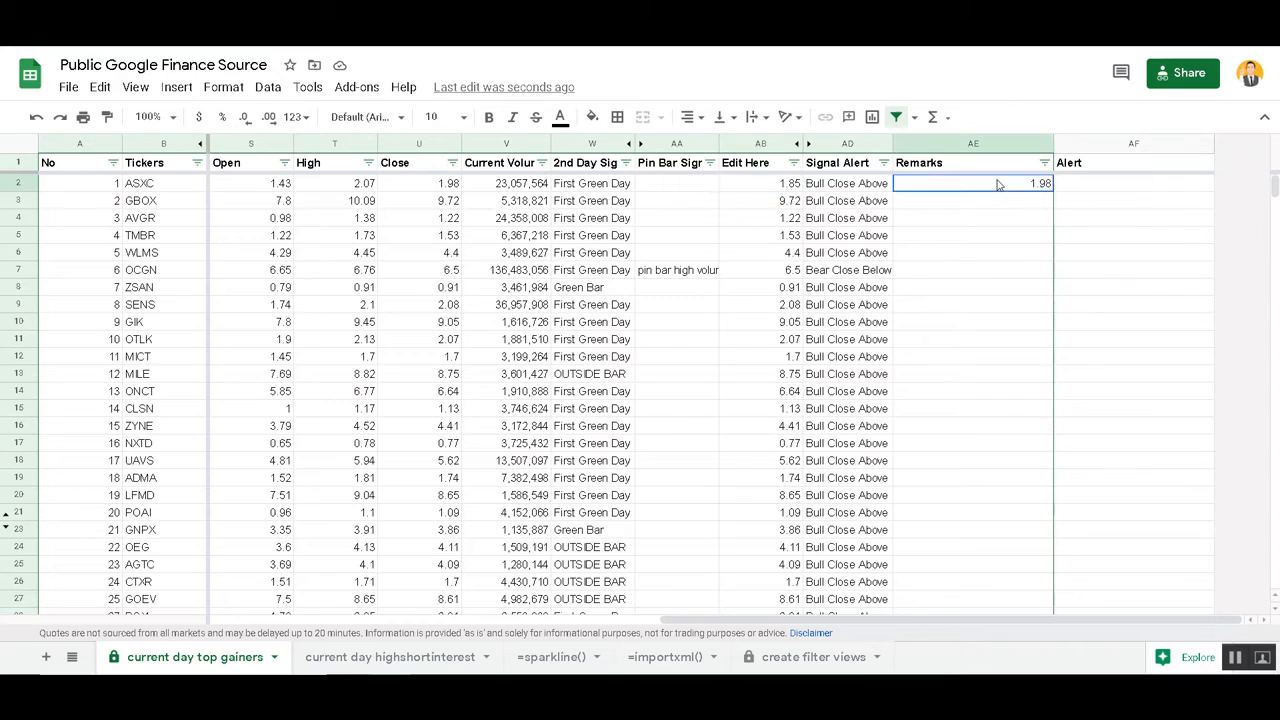
- Write =IF(AB2=AE2), "Level Crossed", "Waiting For Pullback") as the formula in ASXC's Alert cell AF2
click(1091, 193)
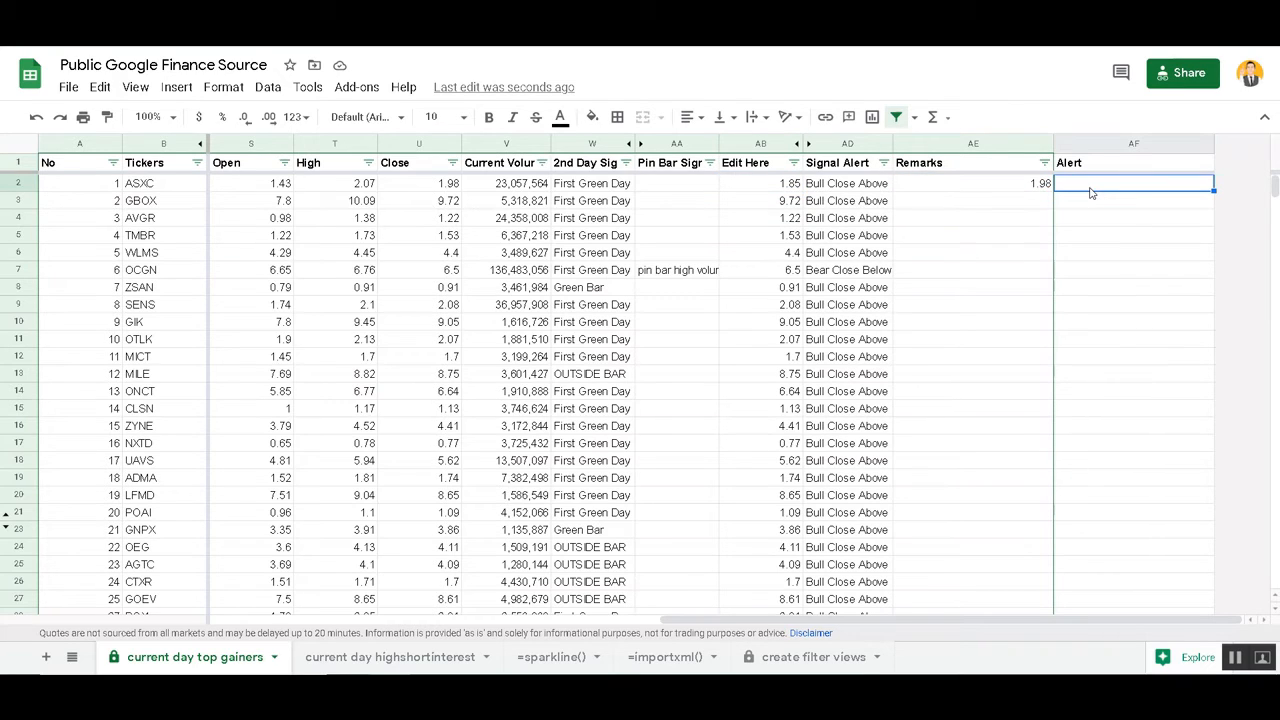
text(=IF)
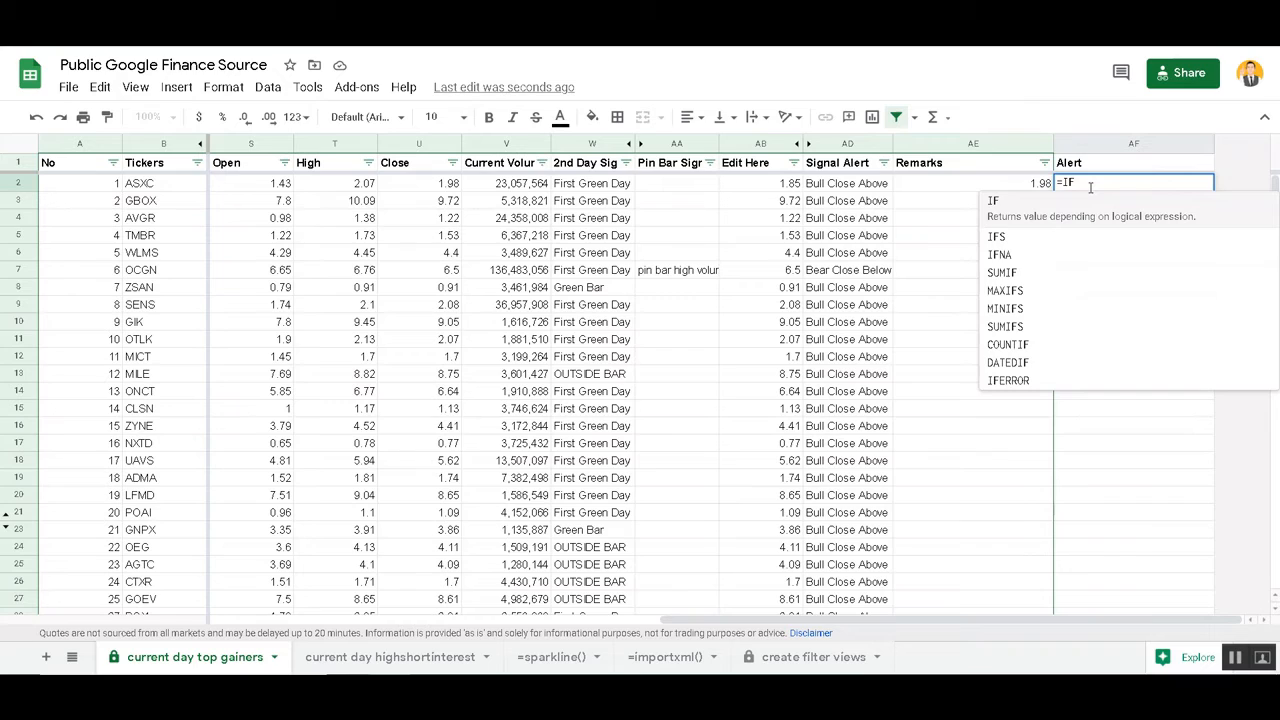
text(()
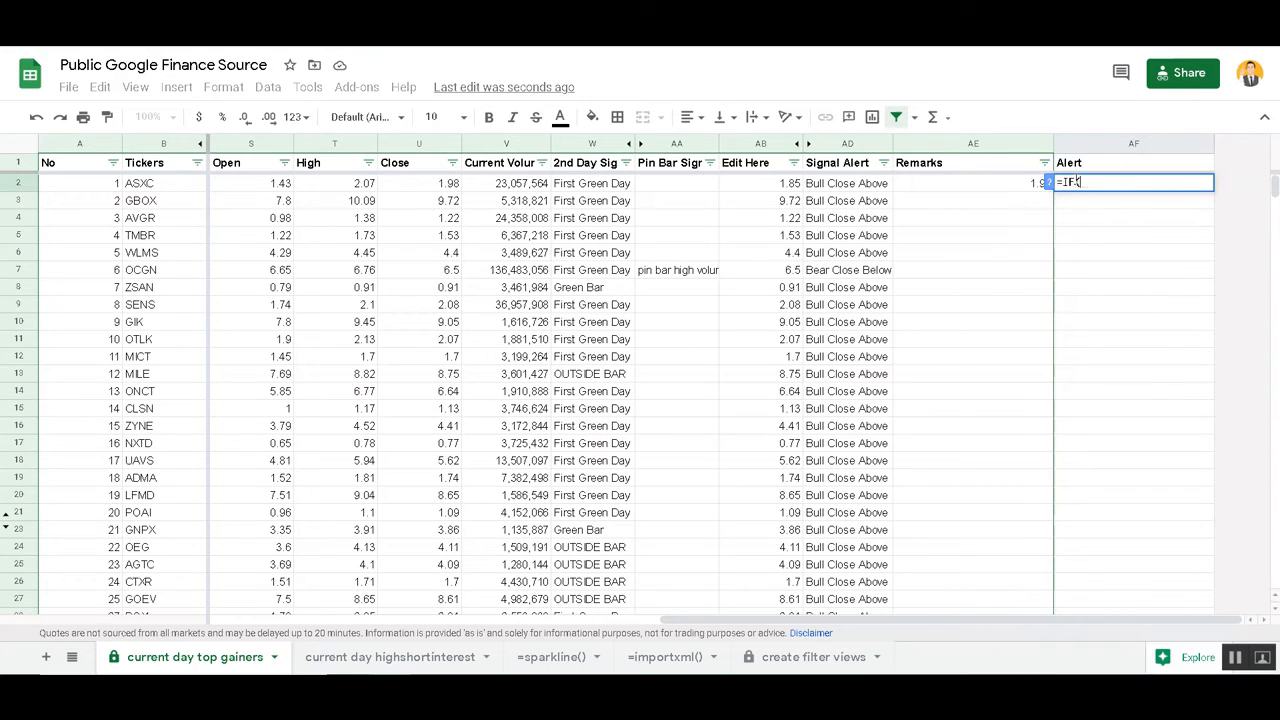
click(784, 189)
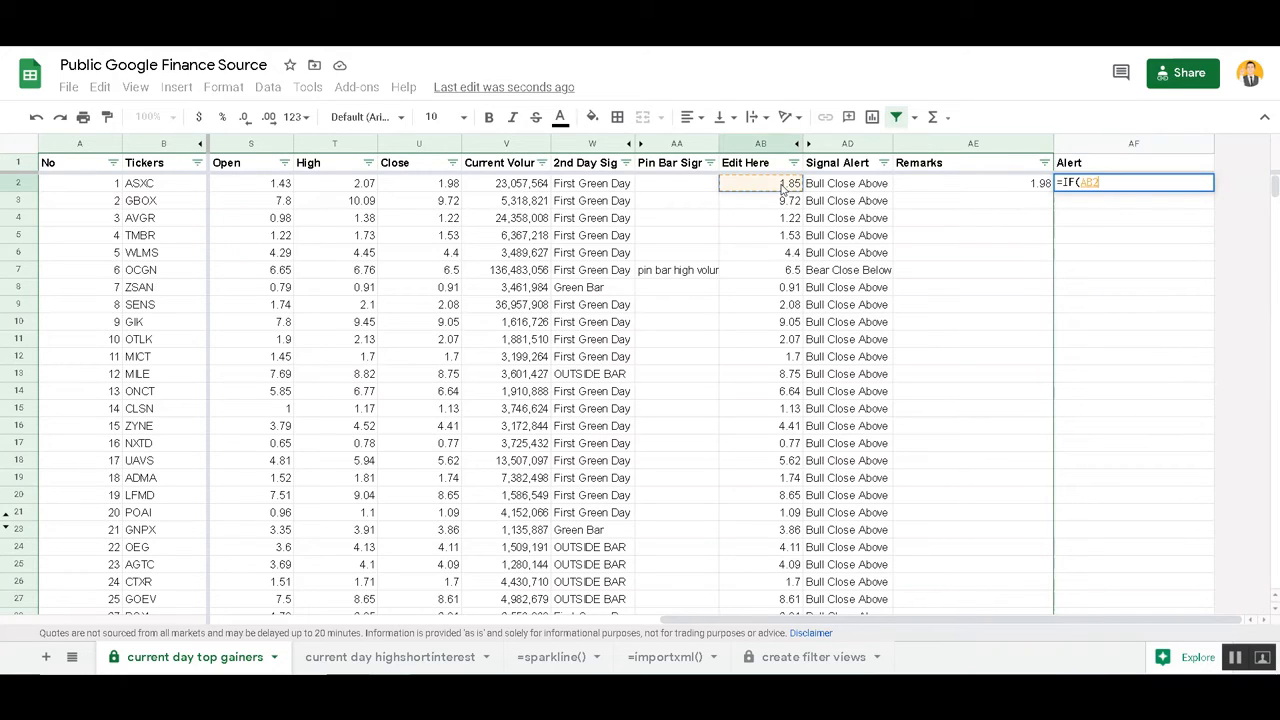
text(=)
click(985, 190)
text())
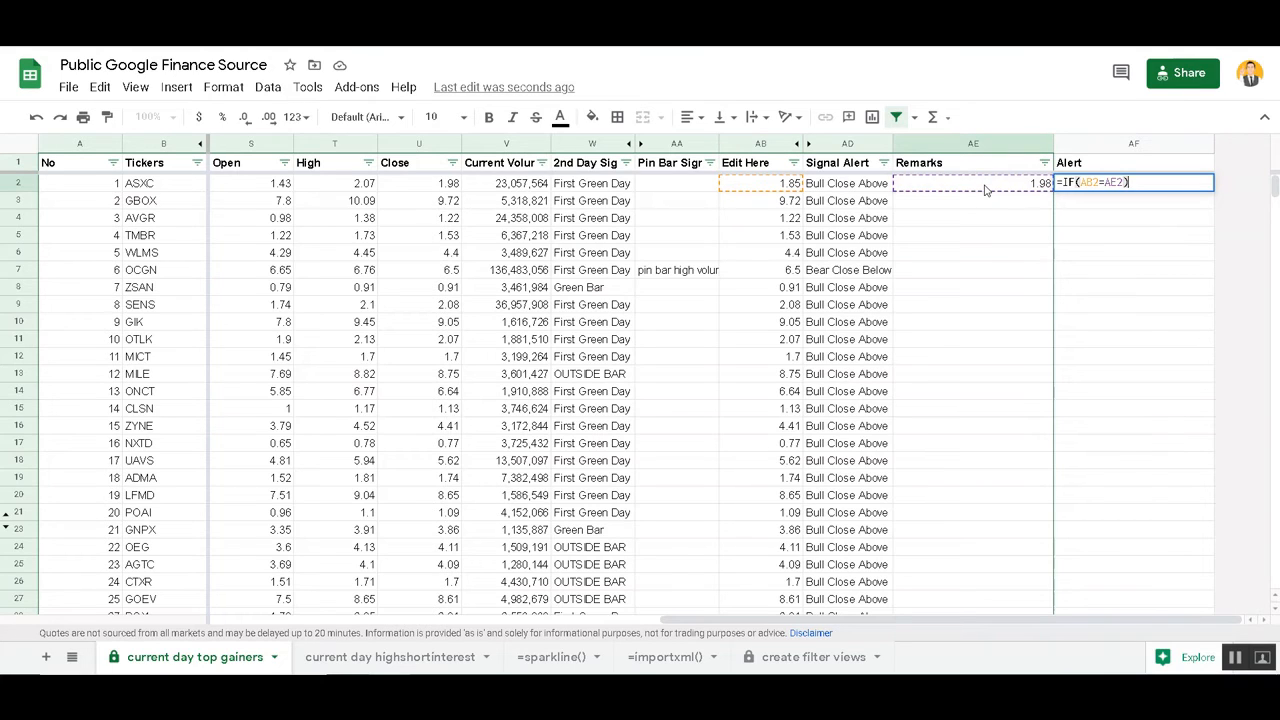
text(, "Level Crossed")
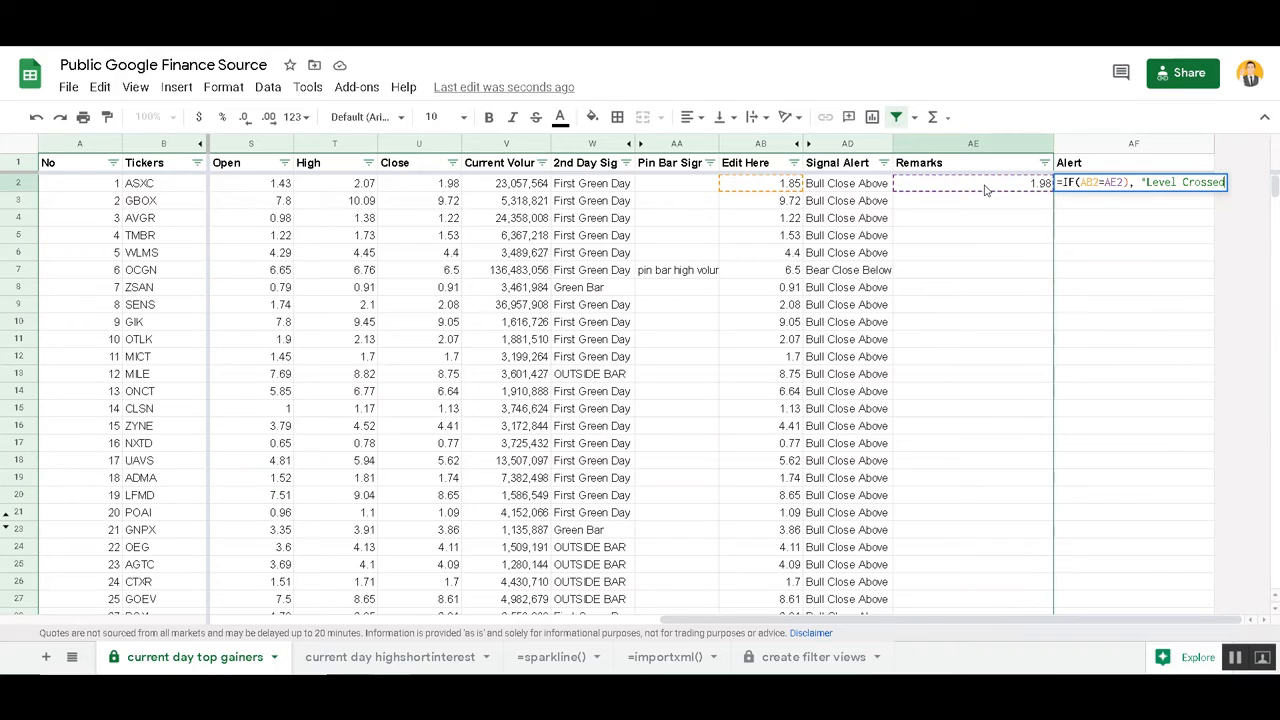
text(, )
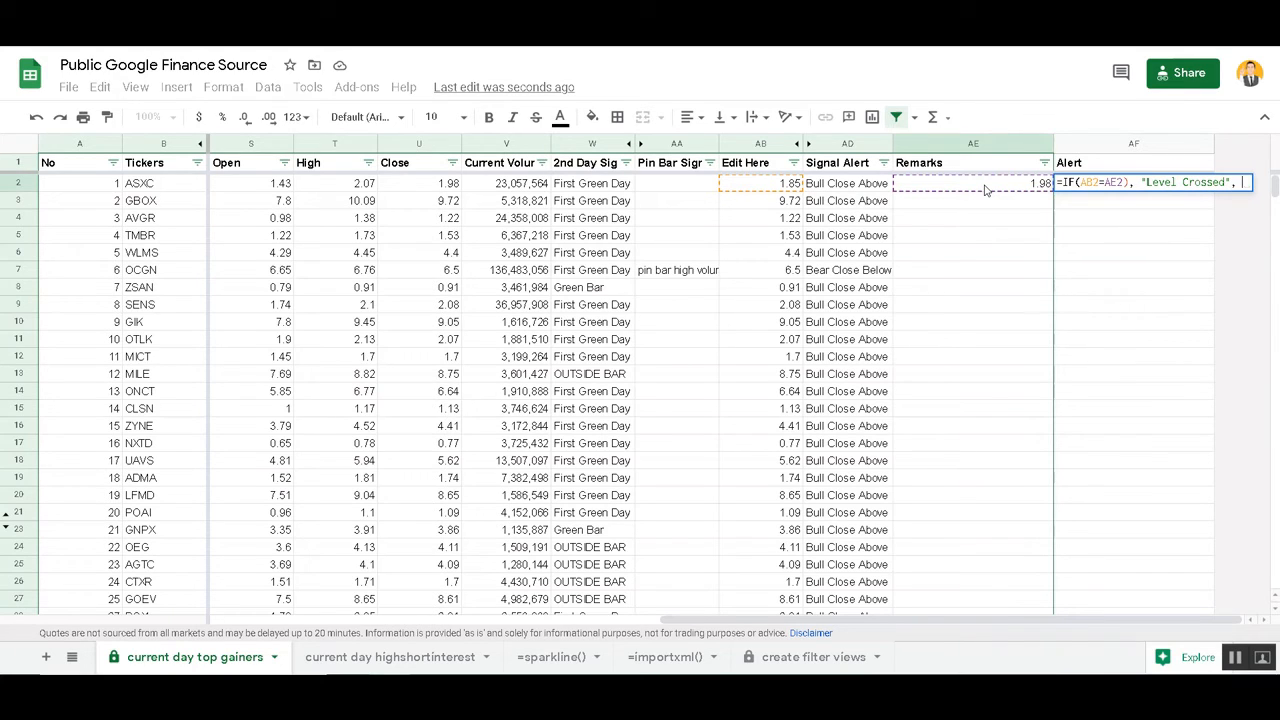
text(")
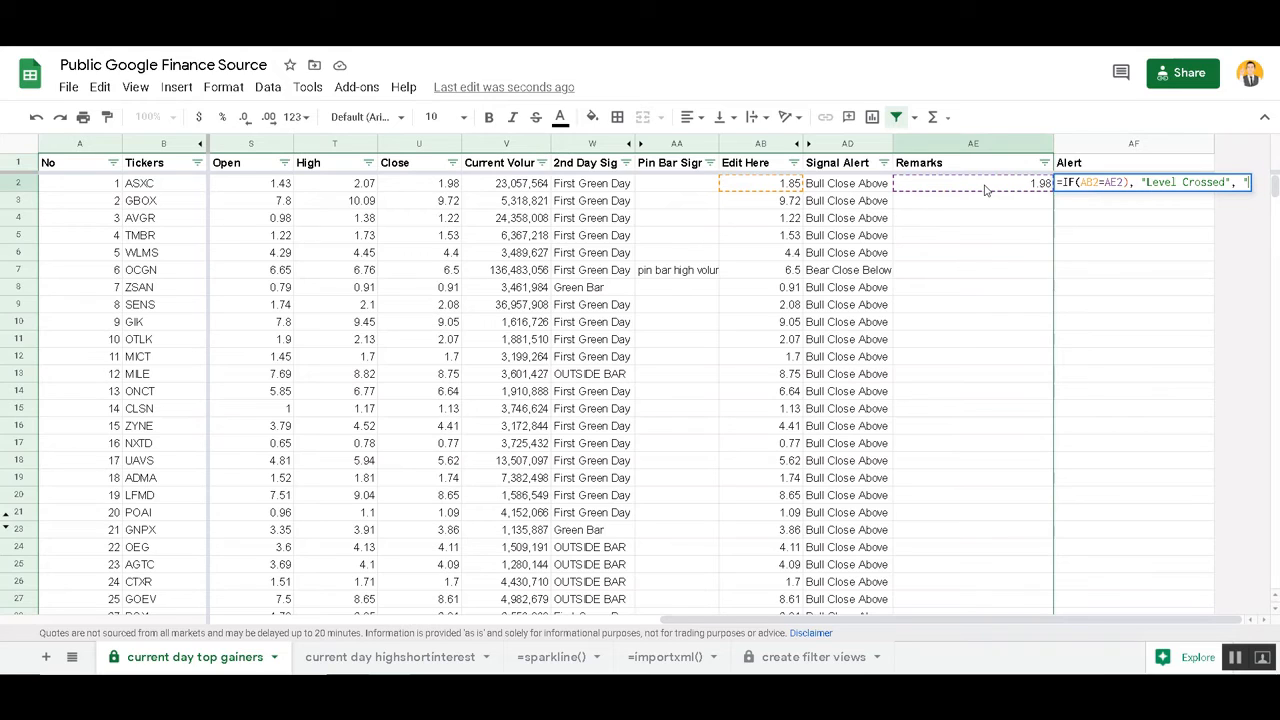
text(Waiting)
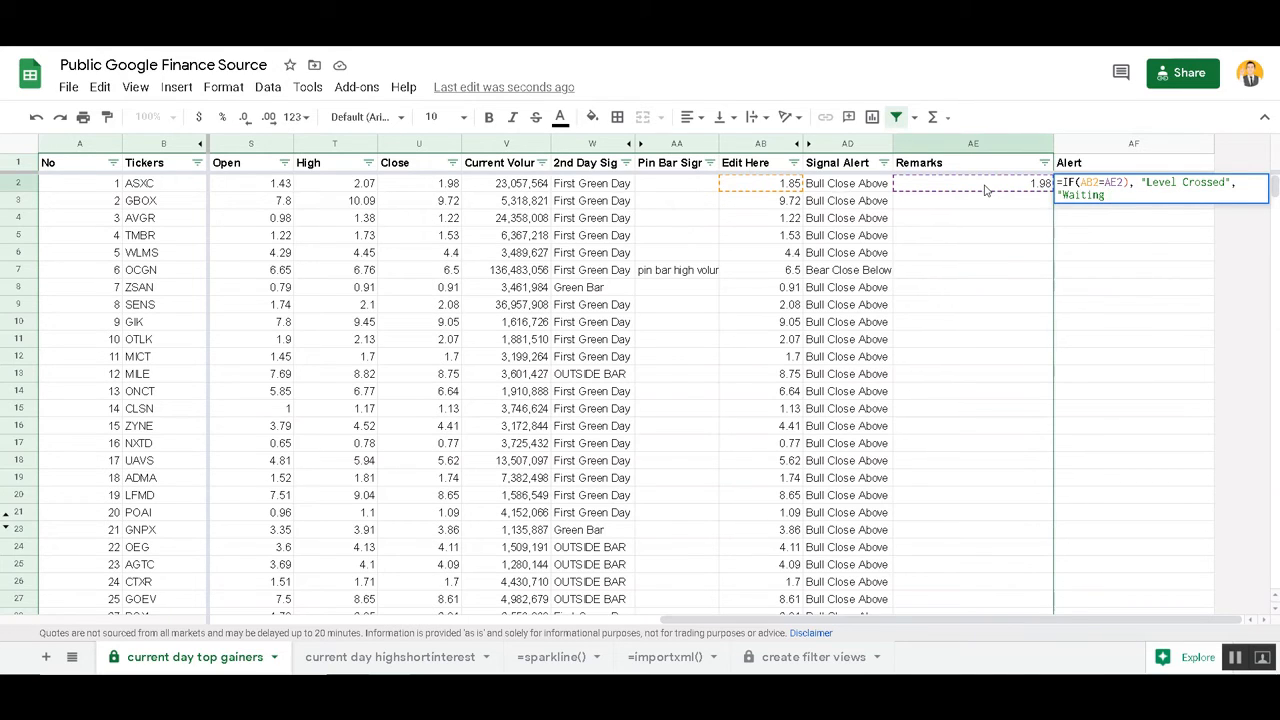
text( For Pullback"))
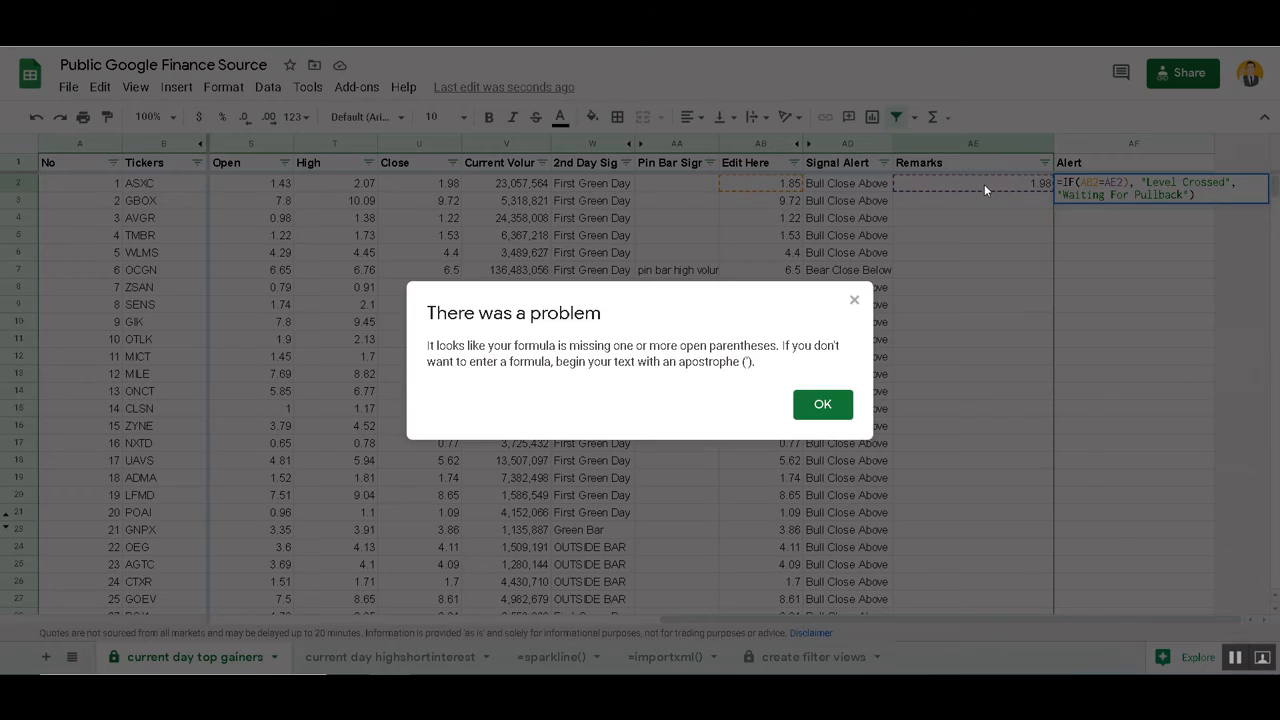
click(823, 406)
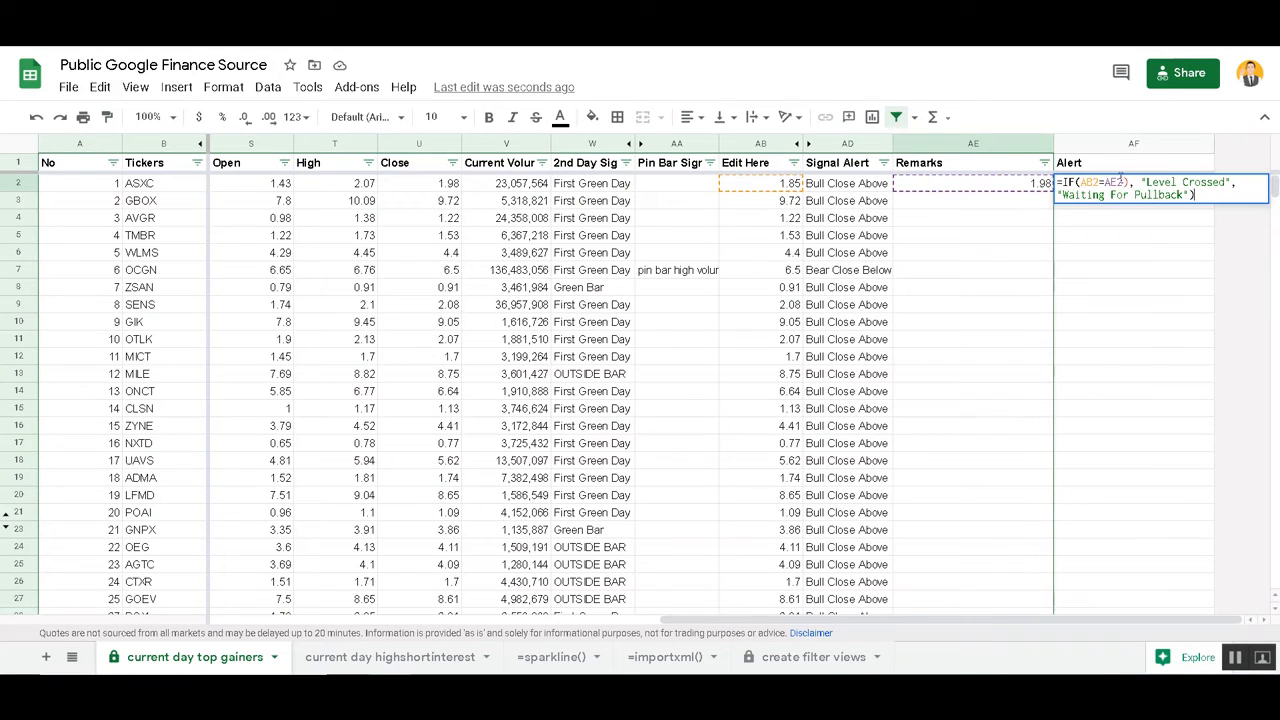
- Remove the extra closing parenthesis after AE2 in AF2's IF formula and commit the corrected formula
click(1125, 183)
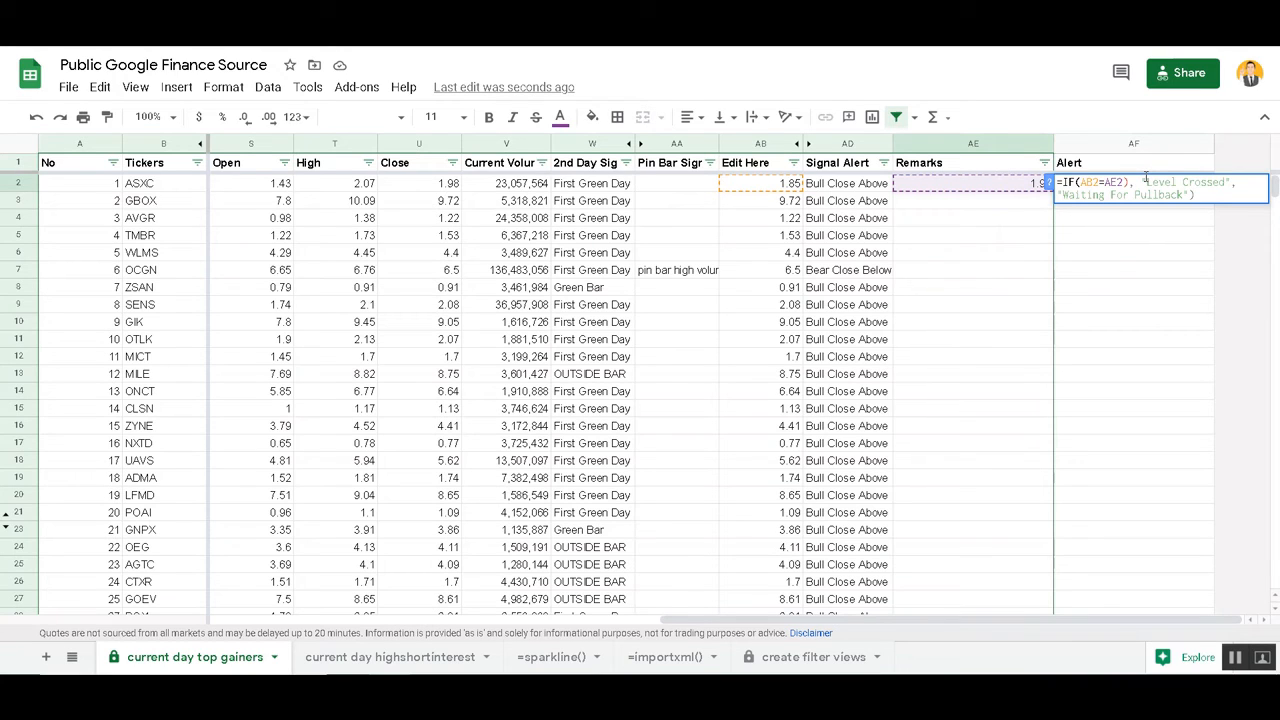
key(Delete)
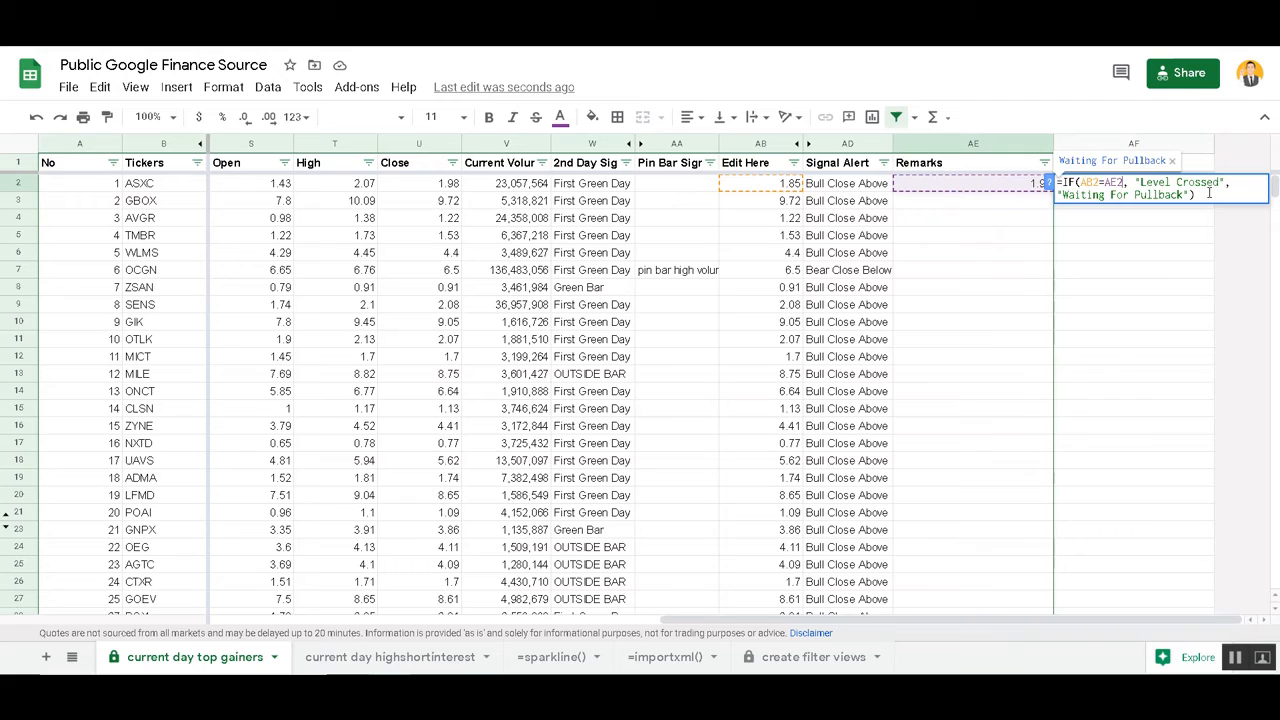
click(1208, 193)
key(Return)
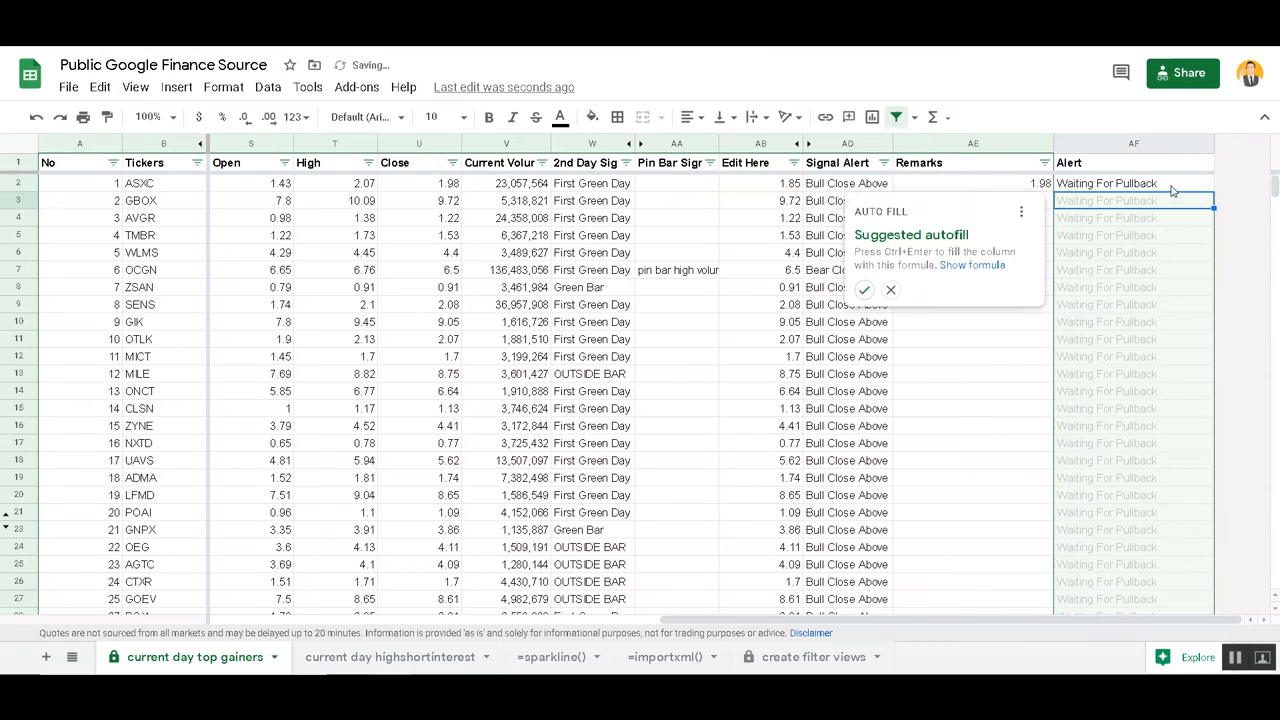
click(1166, 173)
click(1160, 187)
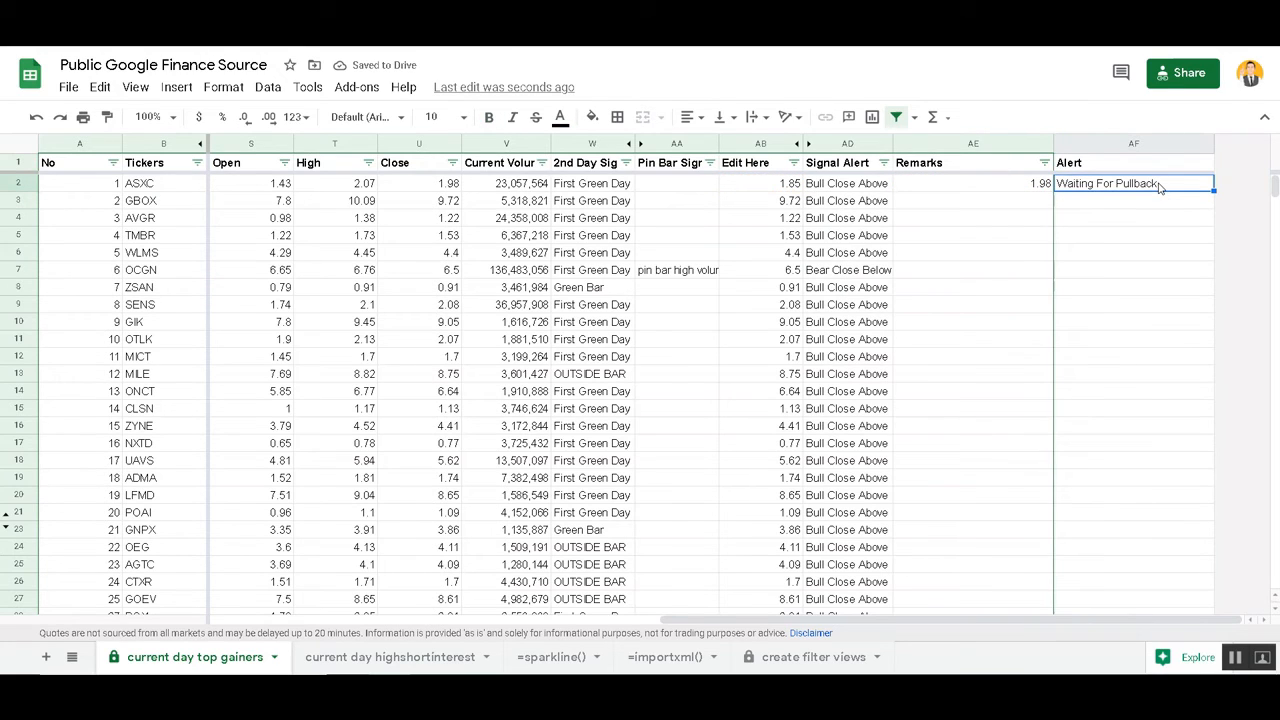
- Compare ASXC's Edit Here level, Remarks price and Alert result with the horizontal levels on its hourly chart in the trading platform
click(768, 190)
key(alt+Tab)
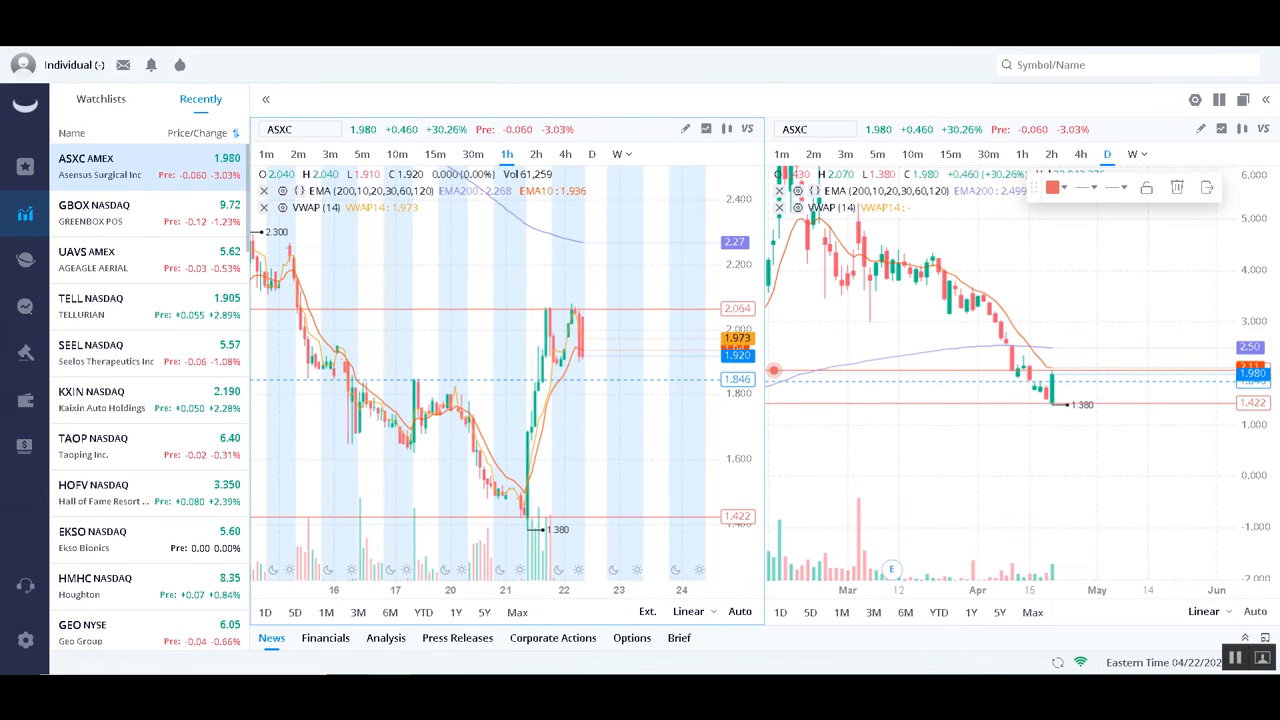
key(alt+Tab)
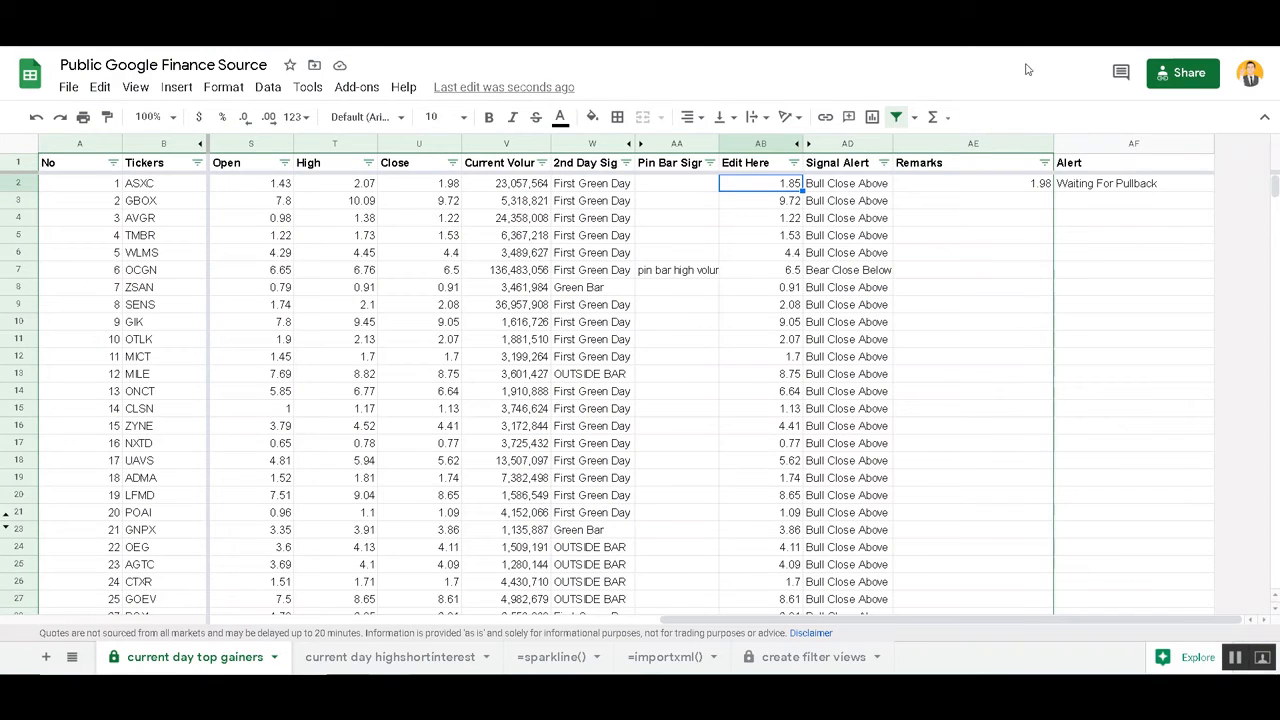
click(988, 186)
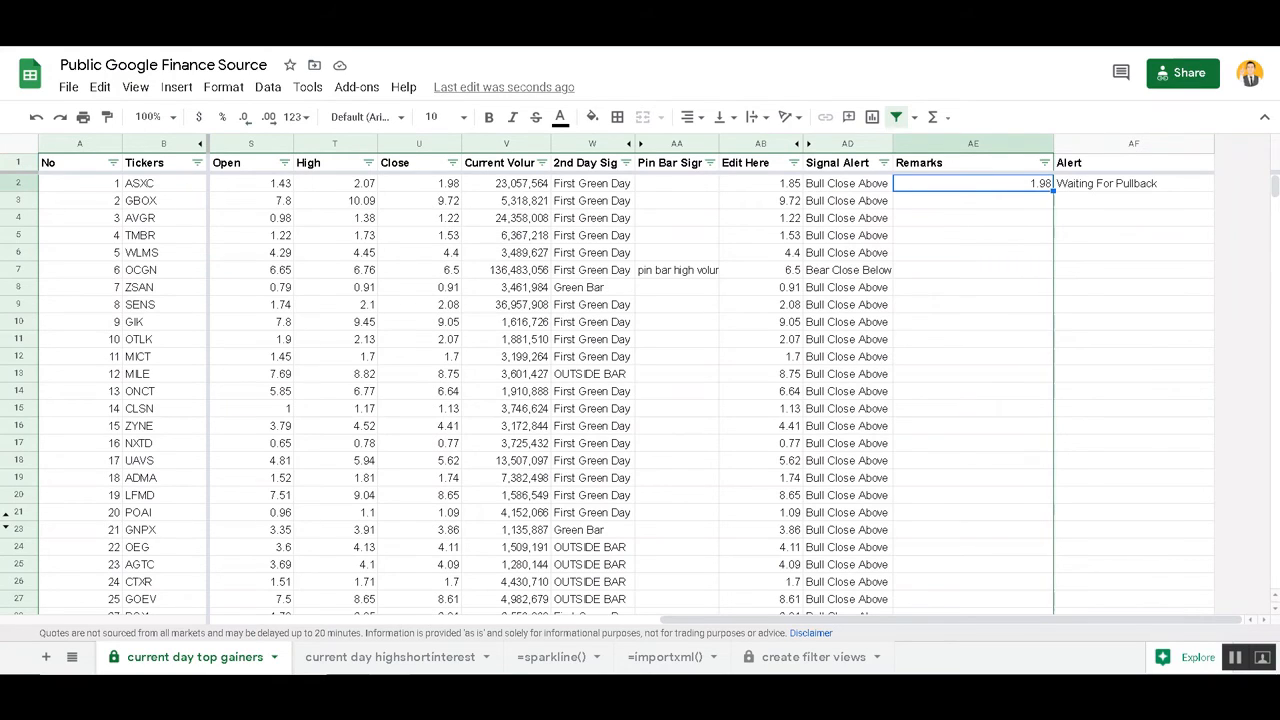
key(alt+Tab)
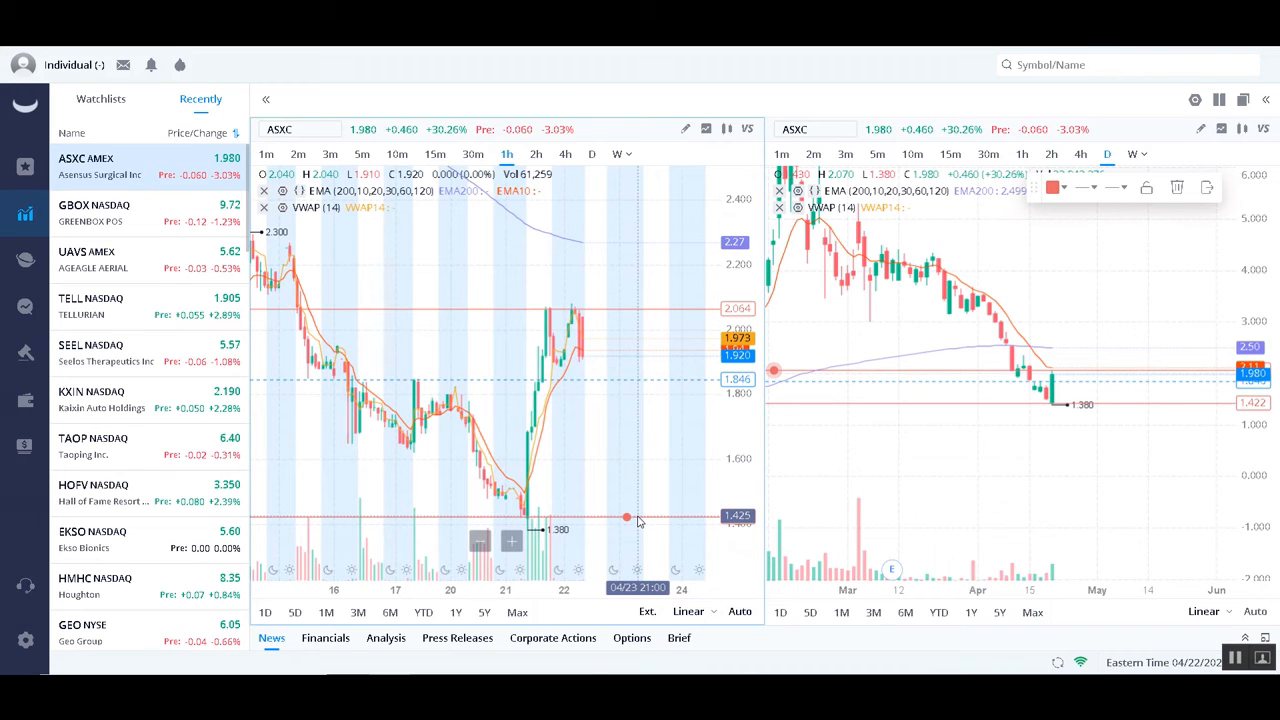
key(alt+Tab)
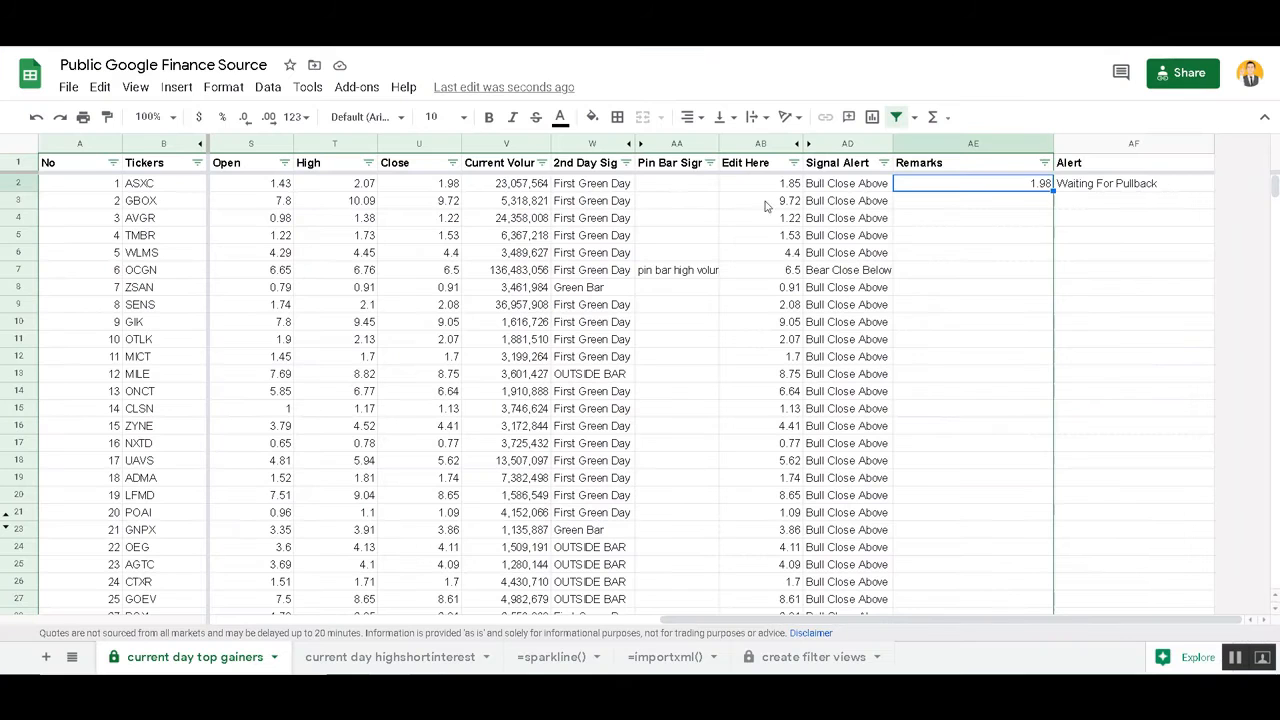
click(1076, 191)
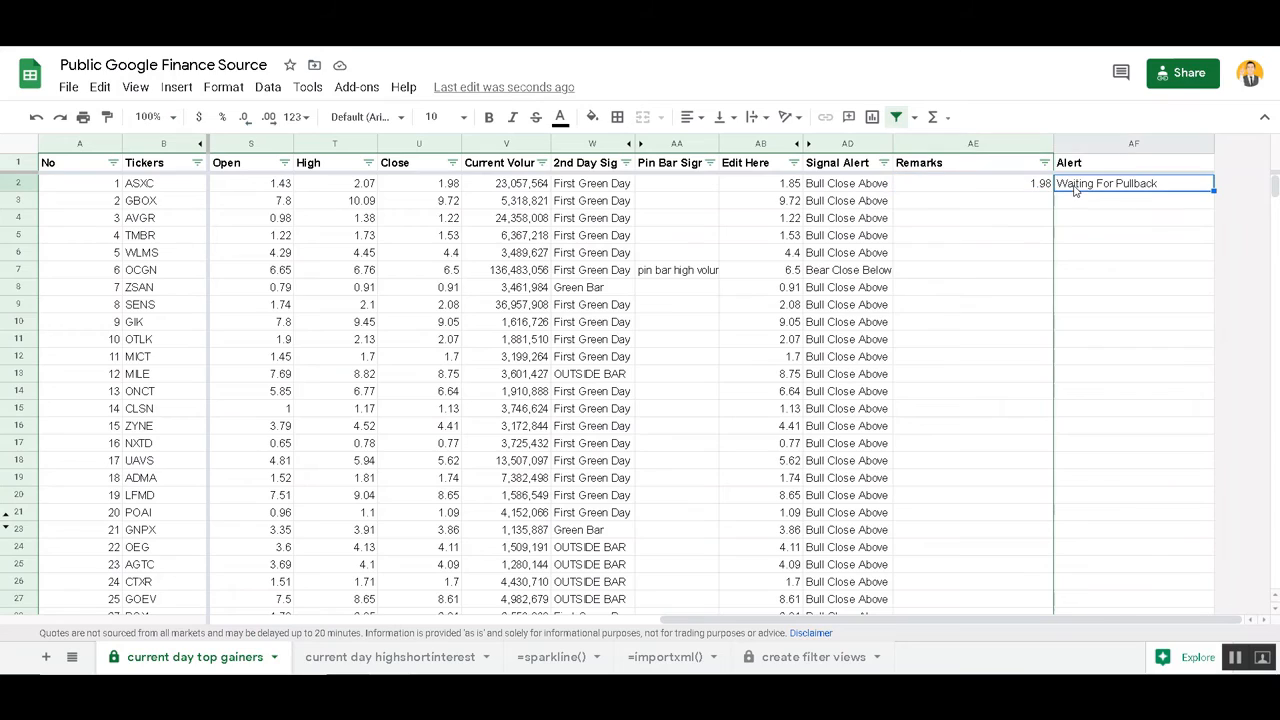